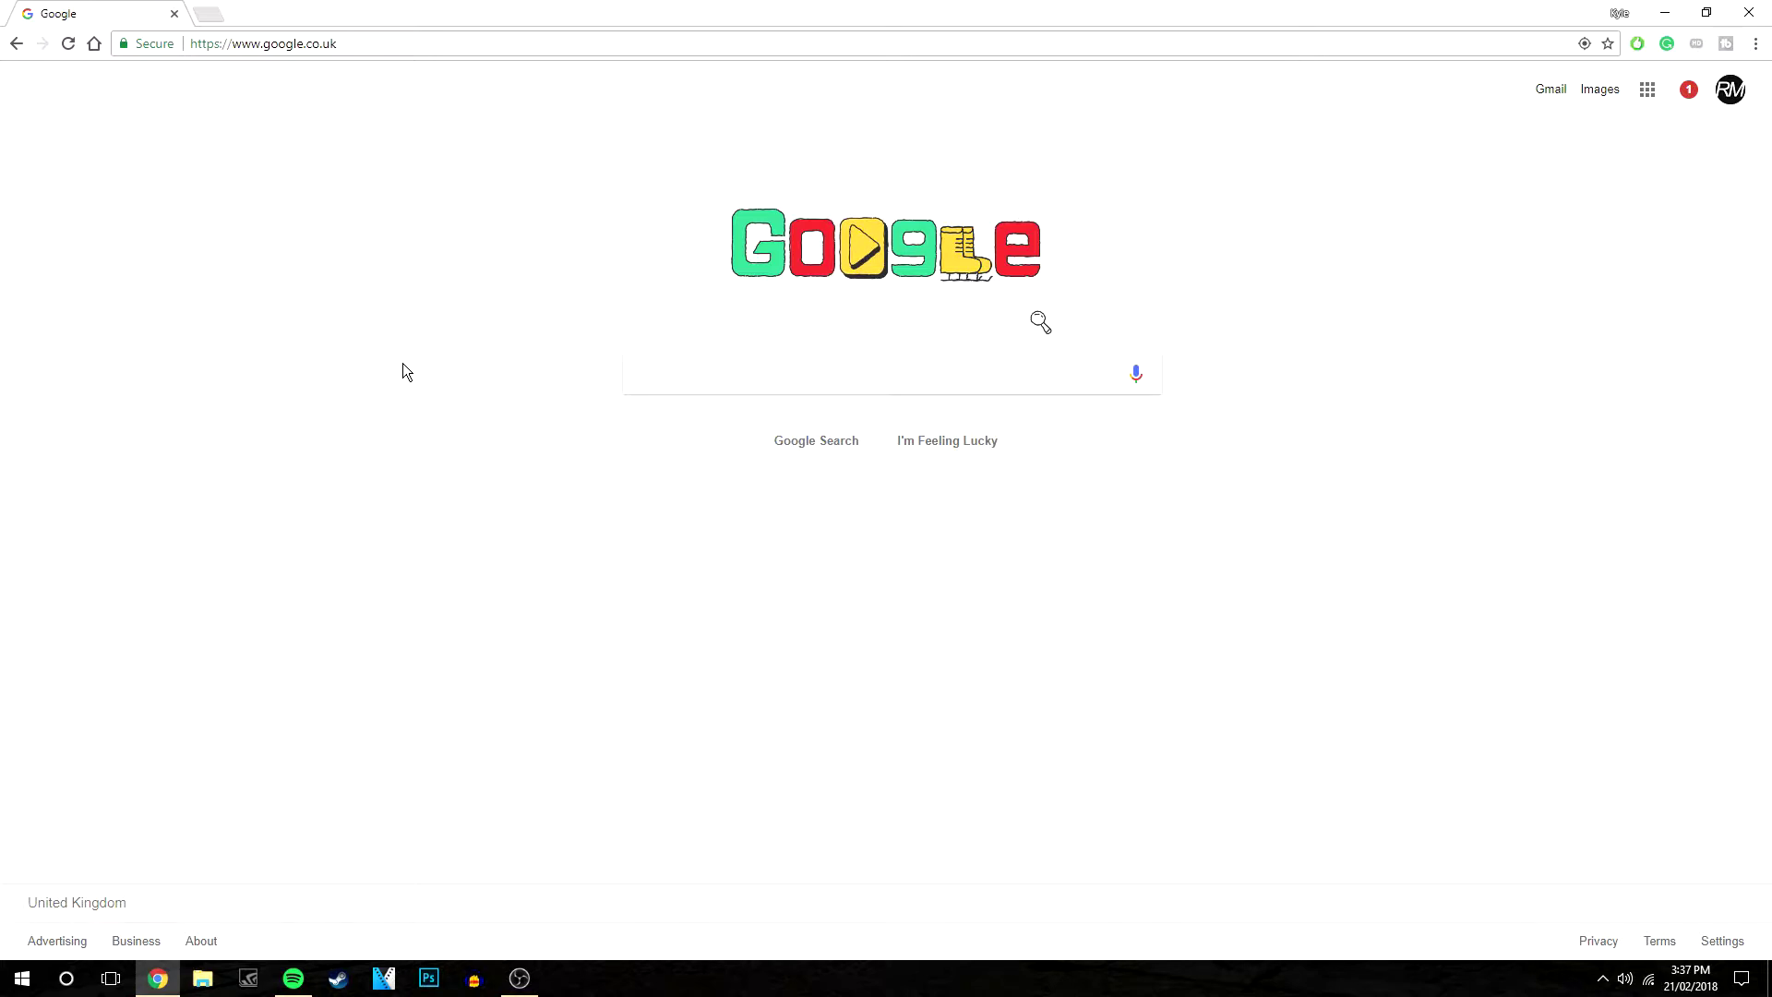
Search Google for 'minecraft sphax' and review the results, with bdcraft.net on top.
{"action": "left_click", "coordinate": [725, 365]}
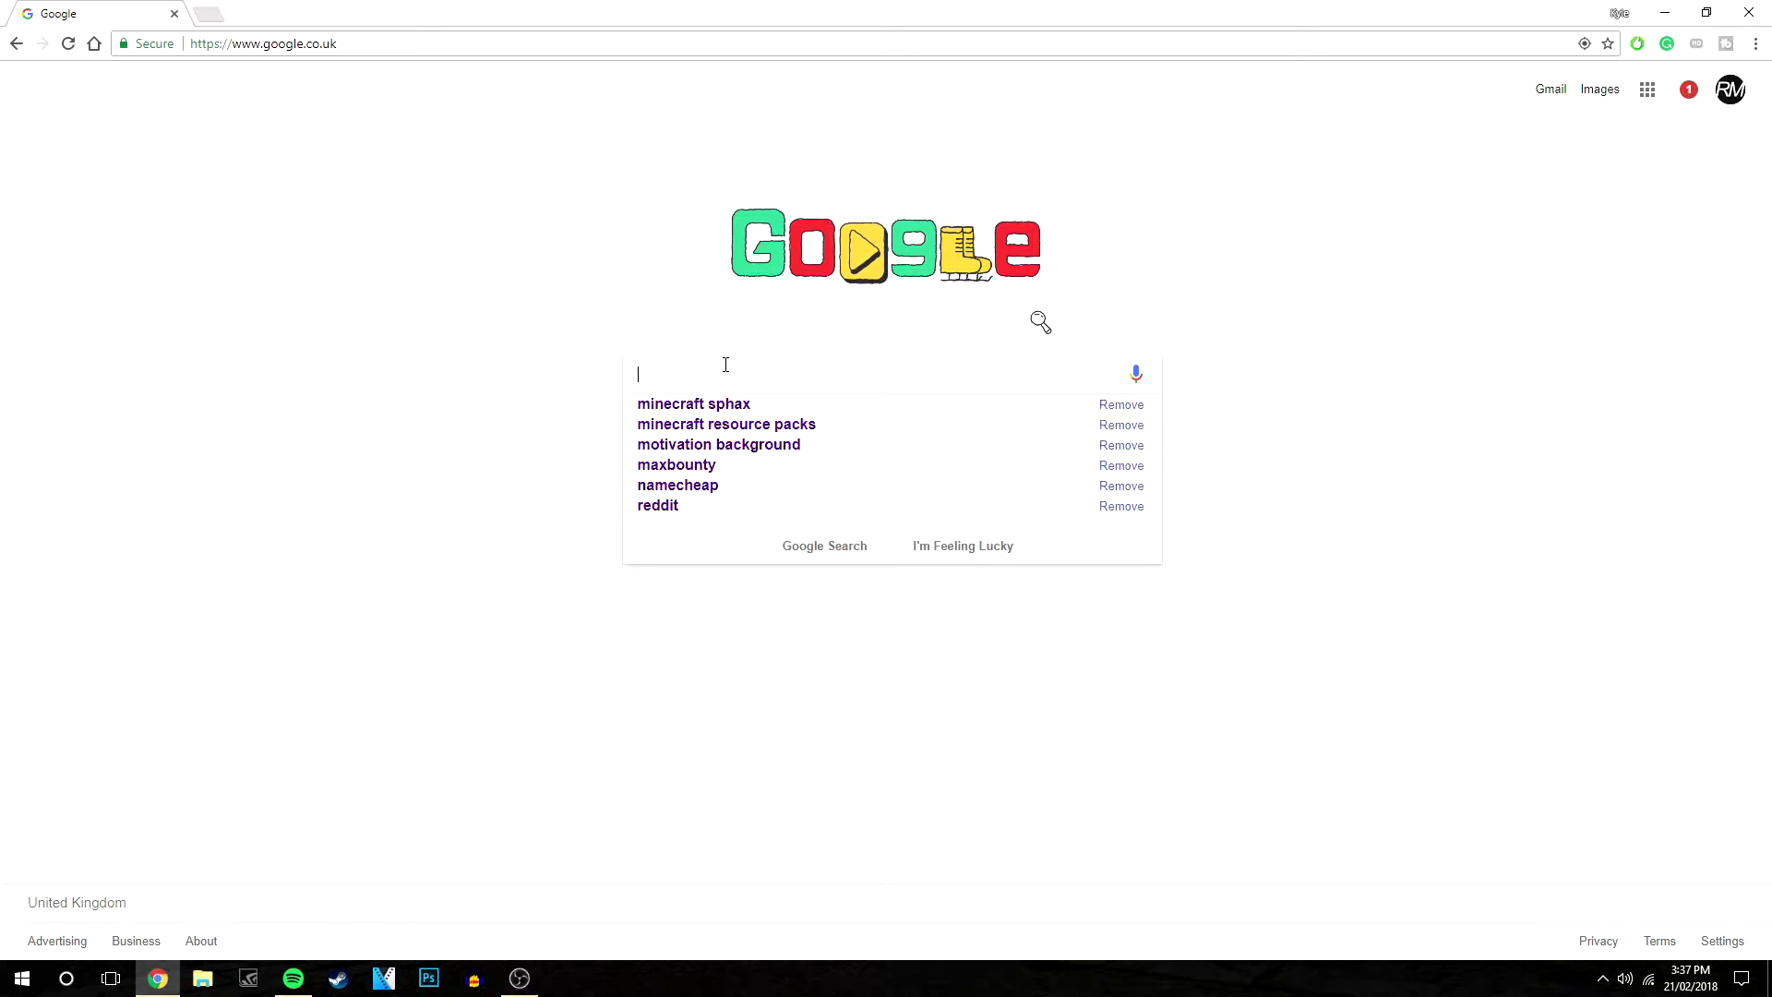
{"action": "left_click", "coordinate": [683, 402]}
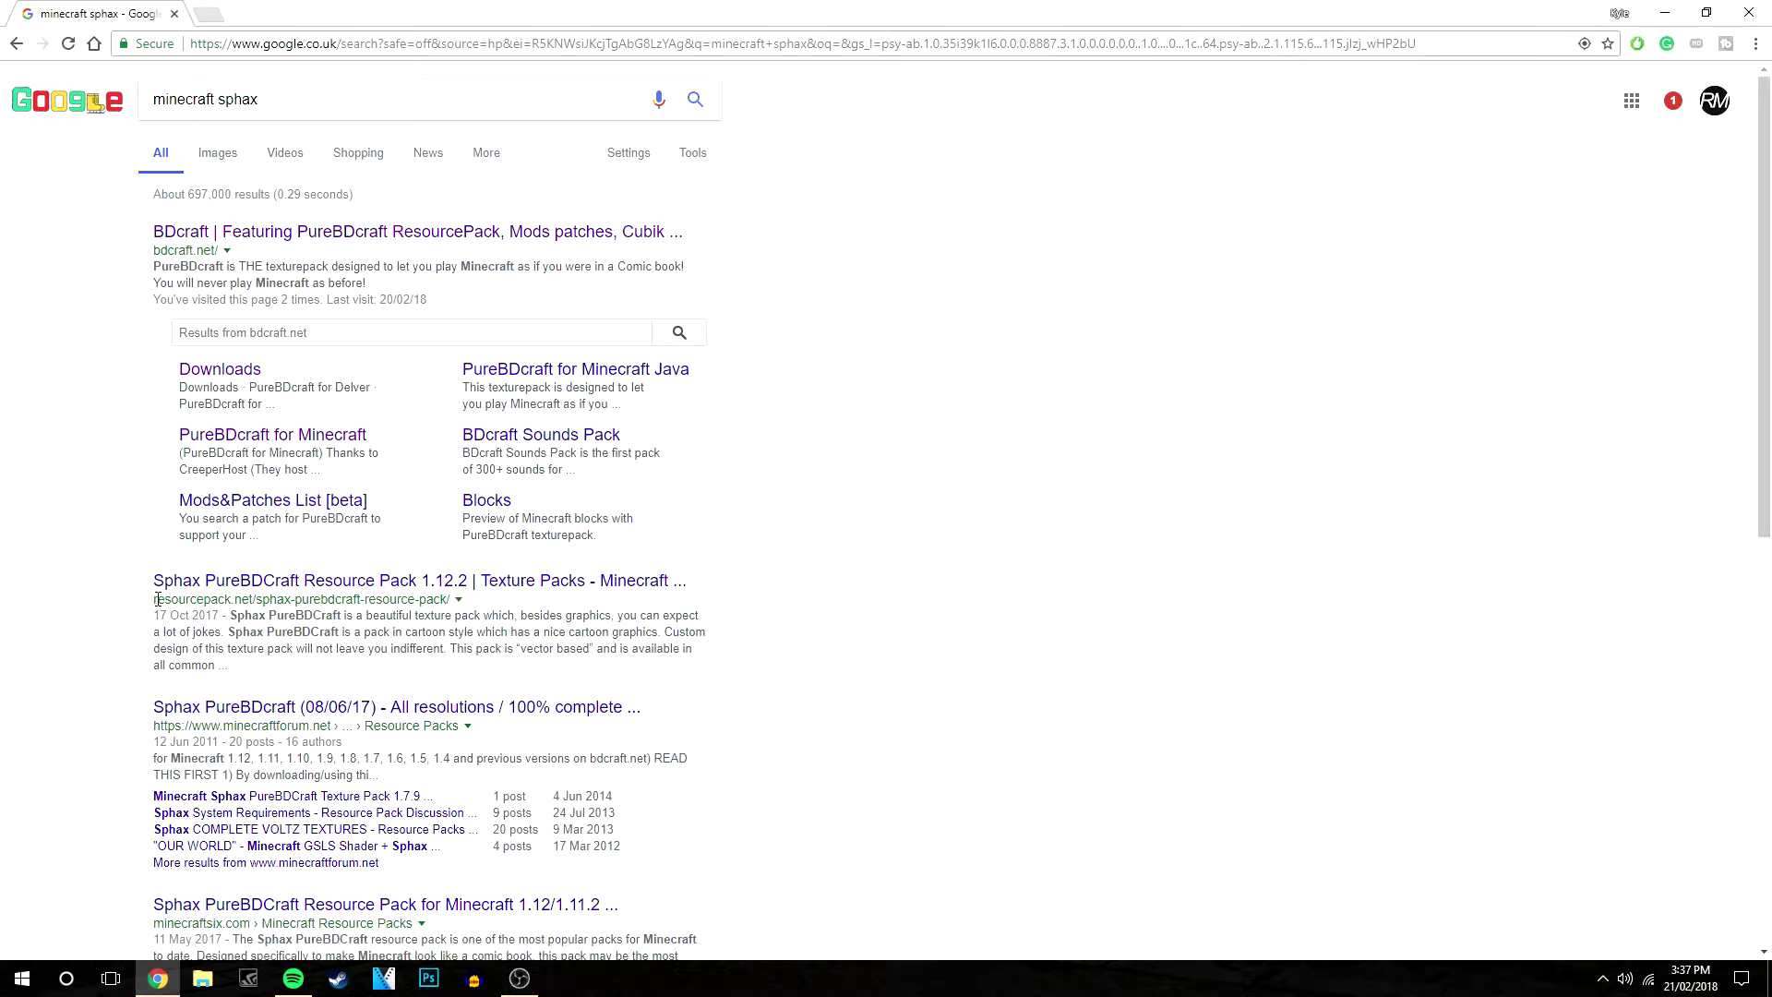
{"action": "scroll", "coordinate": [119, 521], "scroll_direction": "down", "scroll_amount": 4}
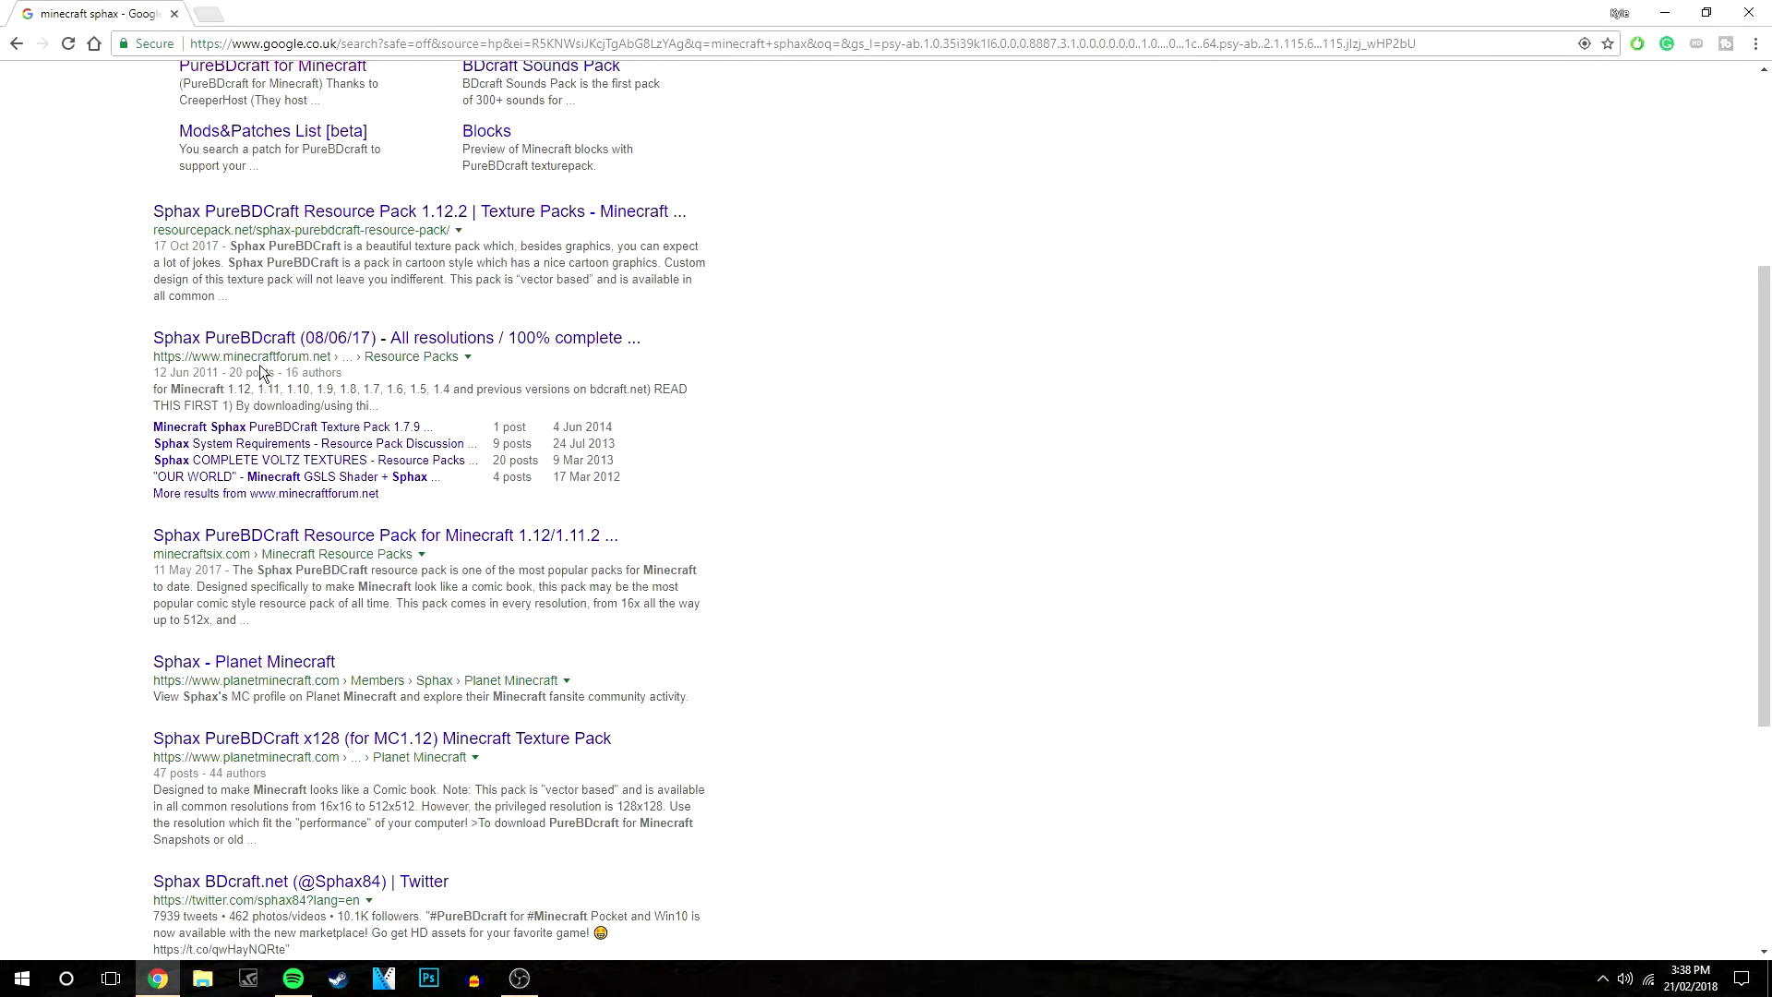
{"action": "scroll", "coordinate": [37, 557], "scroll_direction": "up", "scroll_amount": 4}
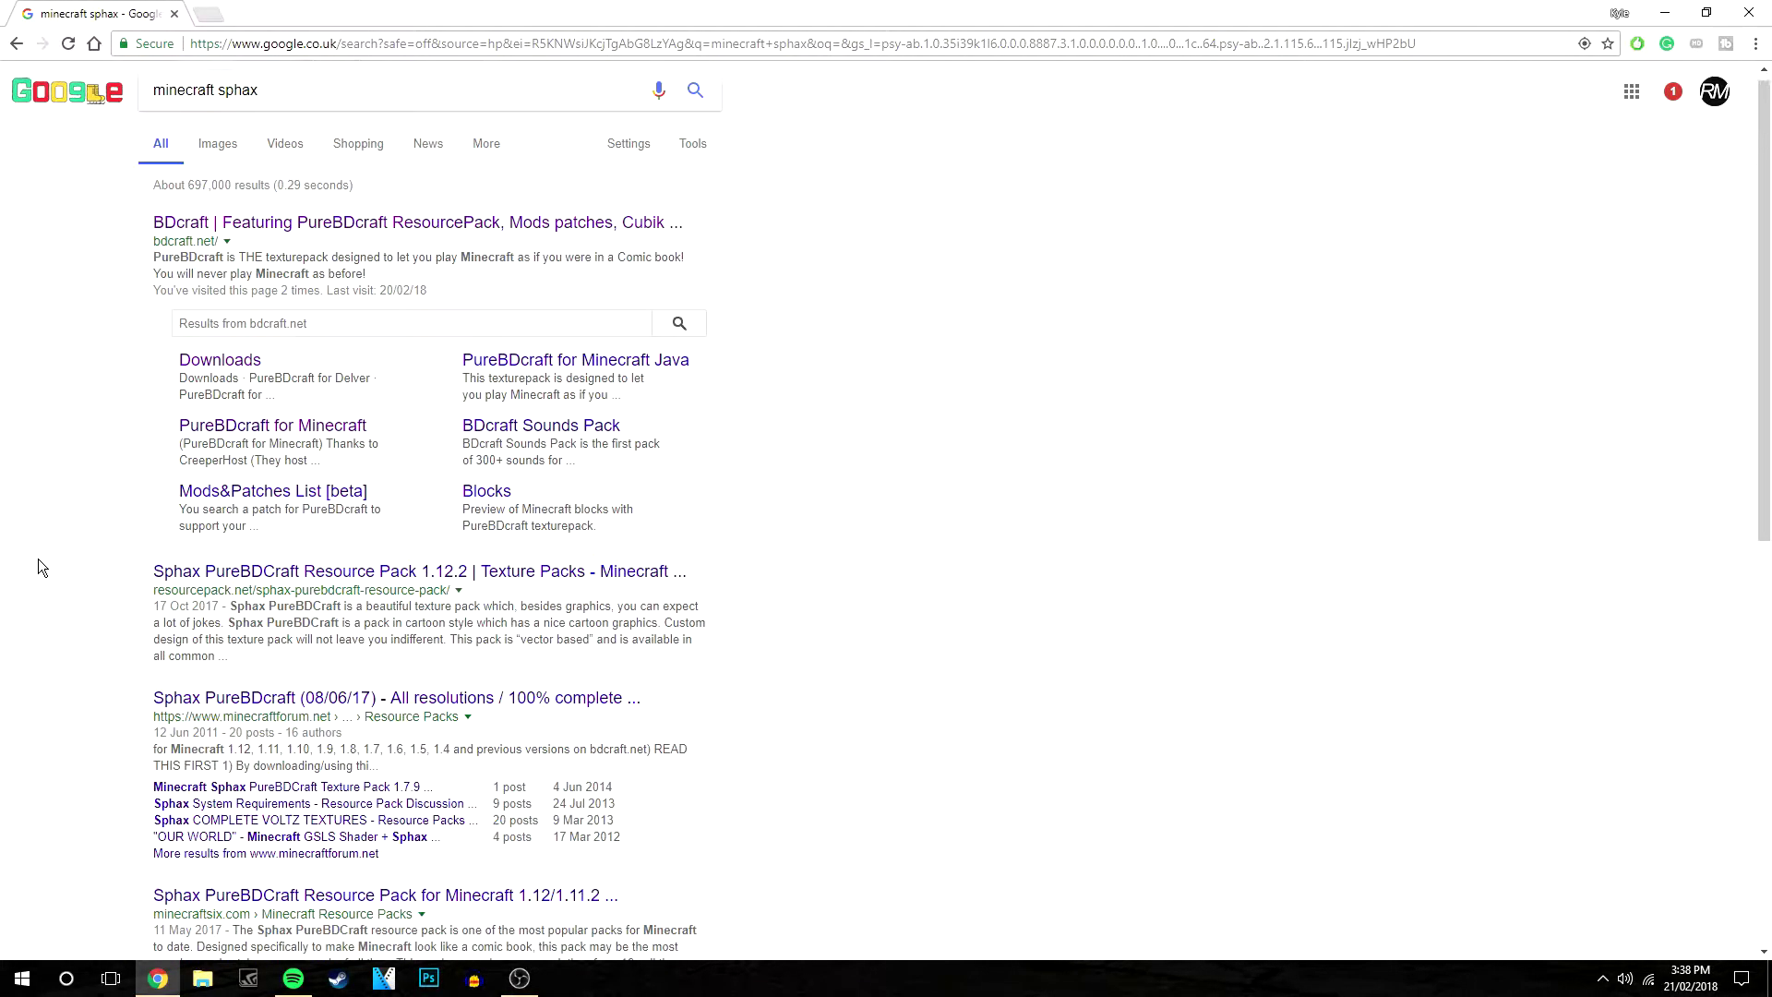
Open the official bdcraft.net site from the search results and look over its homepage.
{"action": "left_click", "coordinate": [276, 238]}
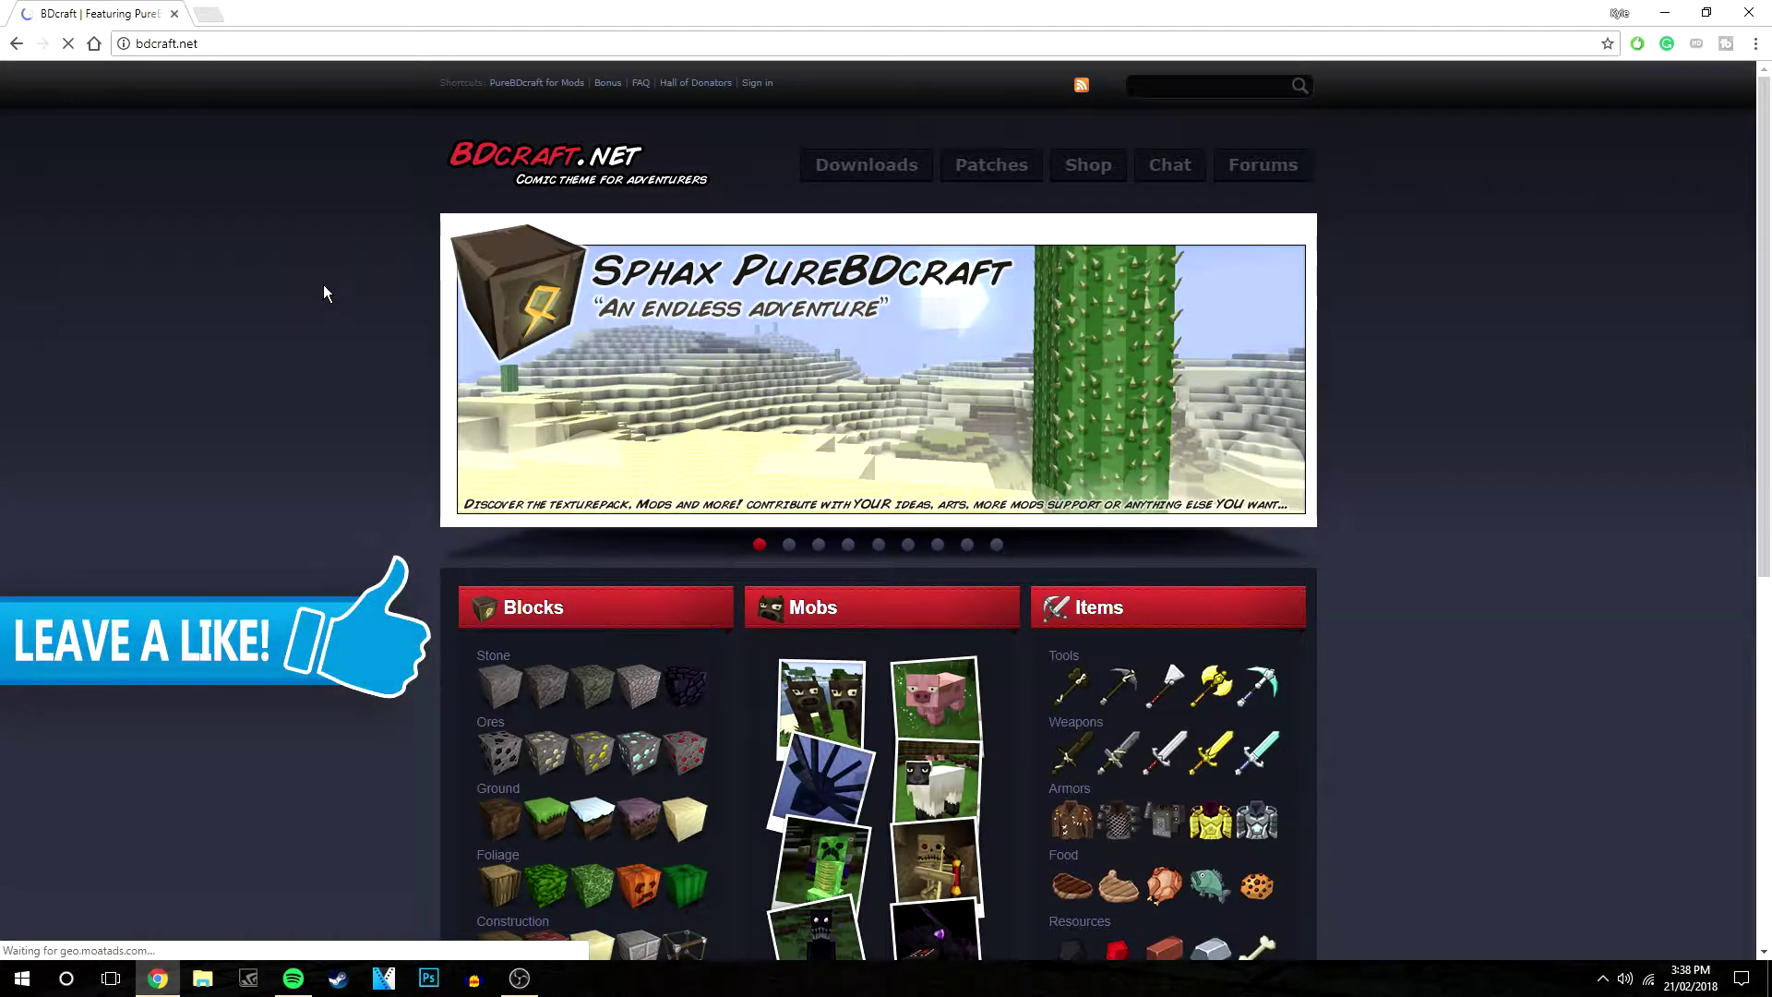
{"action": "left_click", "coordinate": [789, 546]}
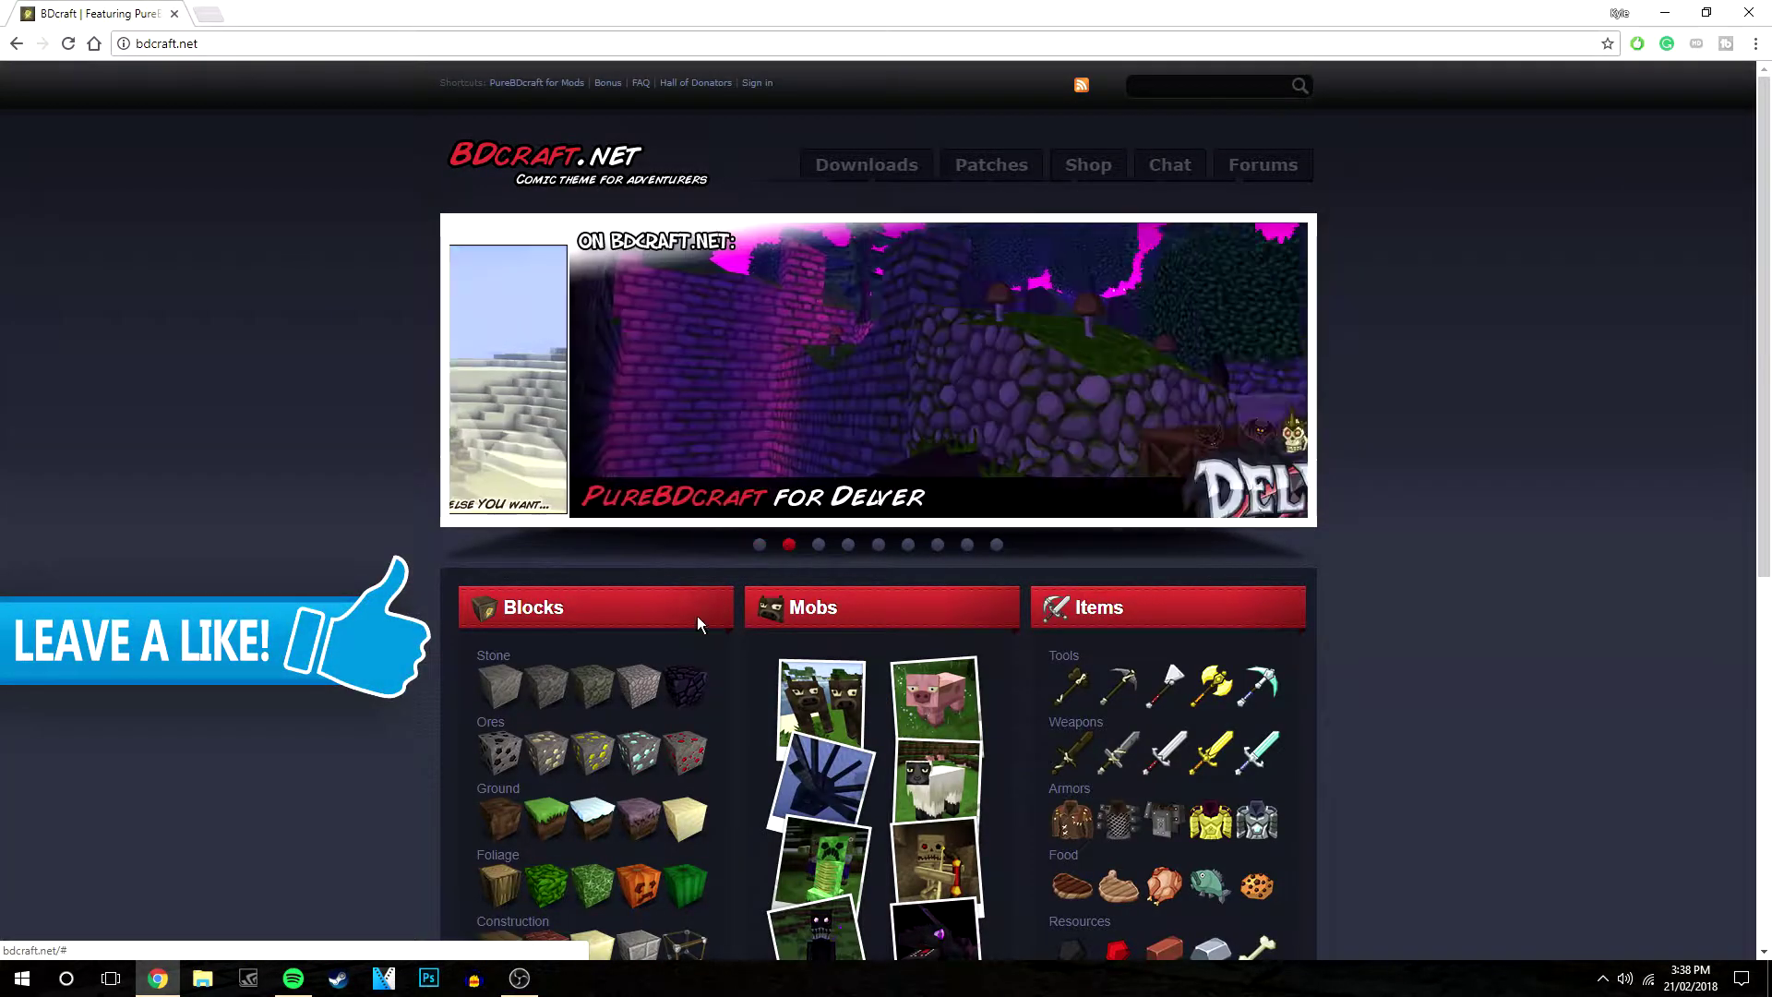
{"action": "scroll", "coordinate": [601, 674], "scroll_direction": "down", "scroll_amount": 2}
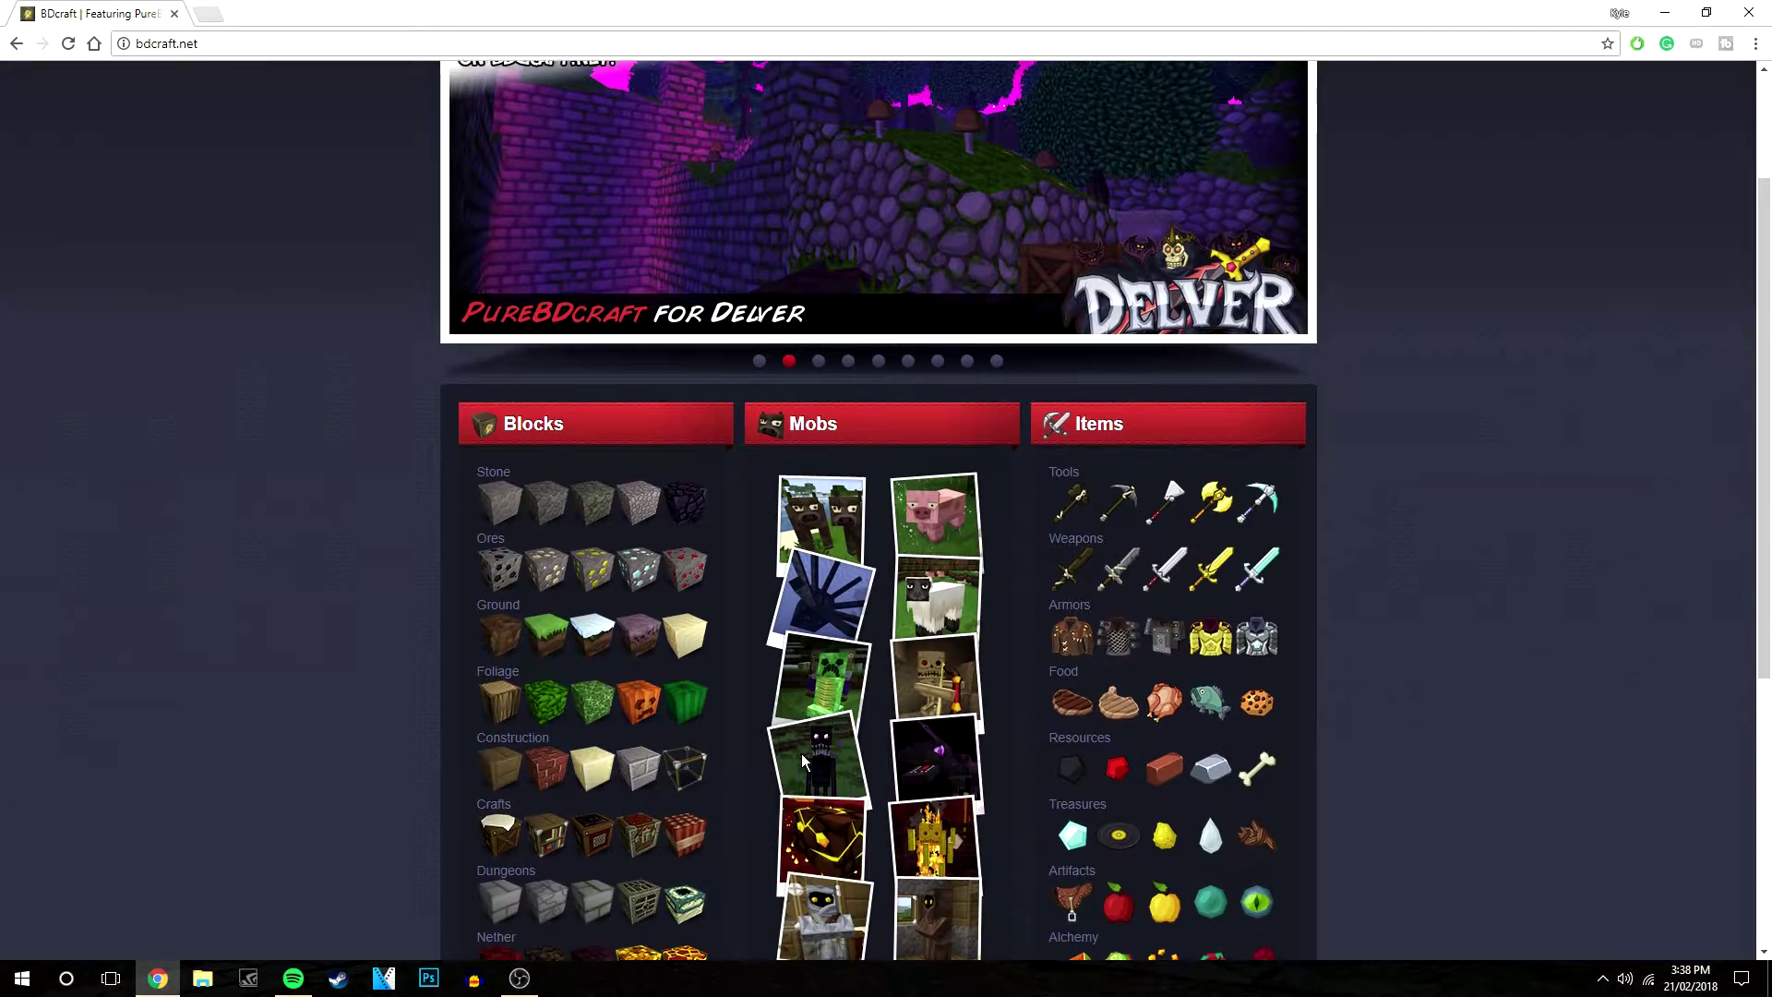
{"action": "scroll", "coordinate": [503, 416], "scroll_direction": "up", "scroll_amount": 2}
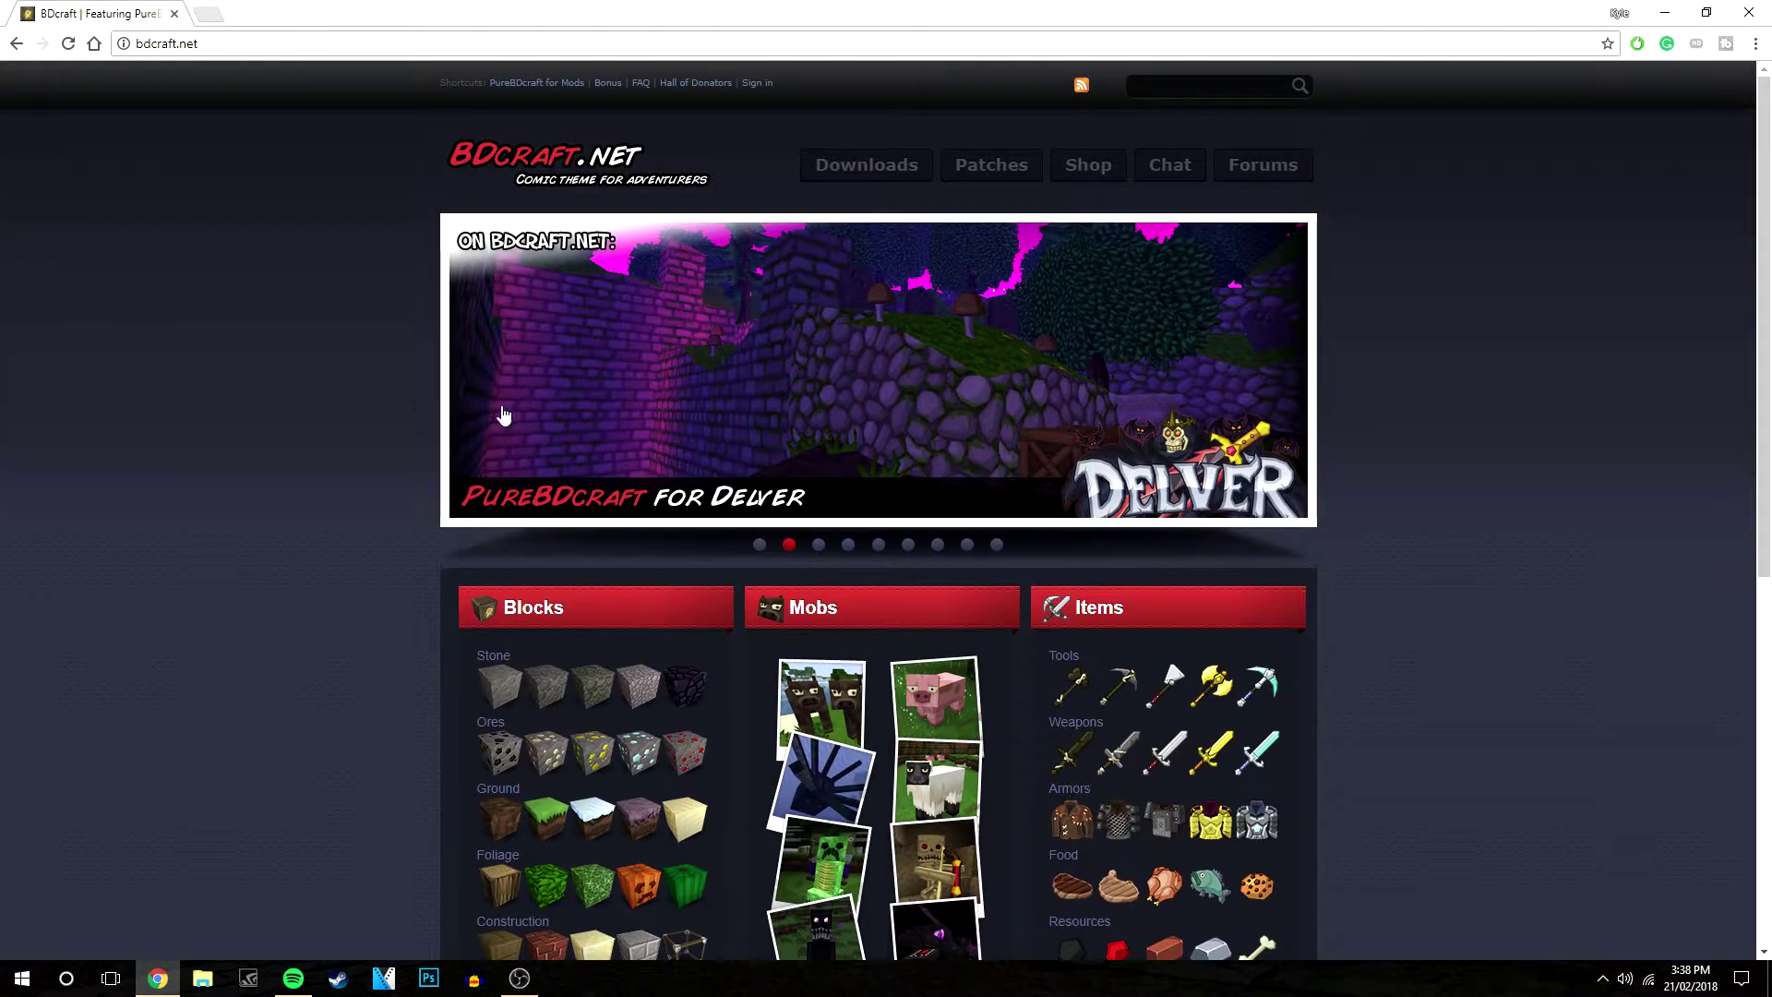
Go to the PureBDcraft for Minecraft downloads page and reach the 64x64 download row.
{"action": "left_click", "coordinate": [866, 166]}
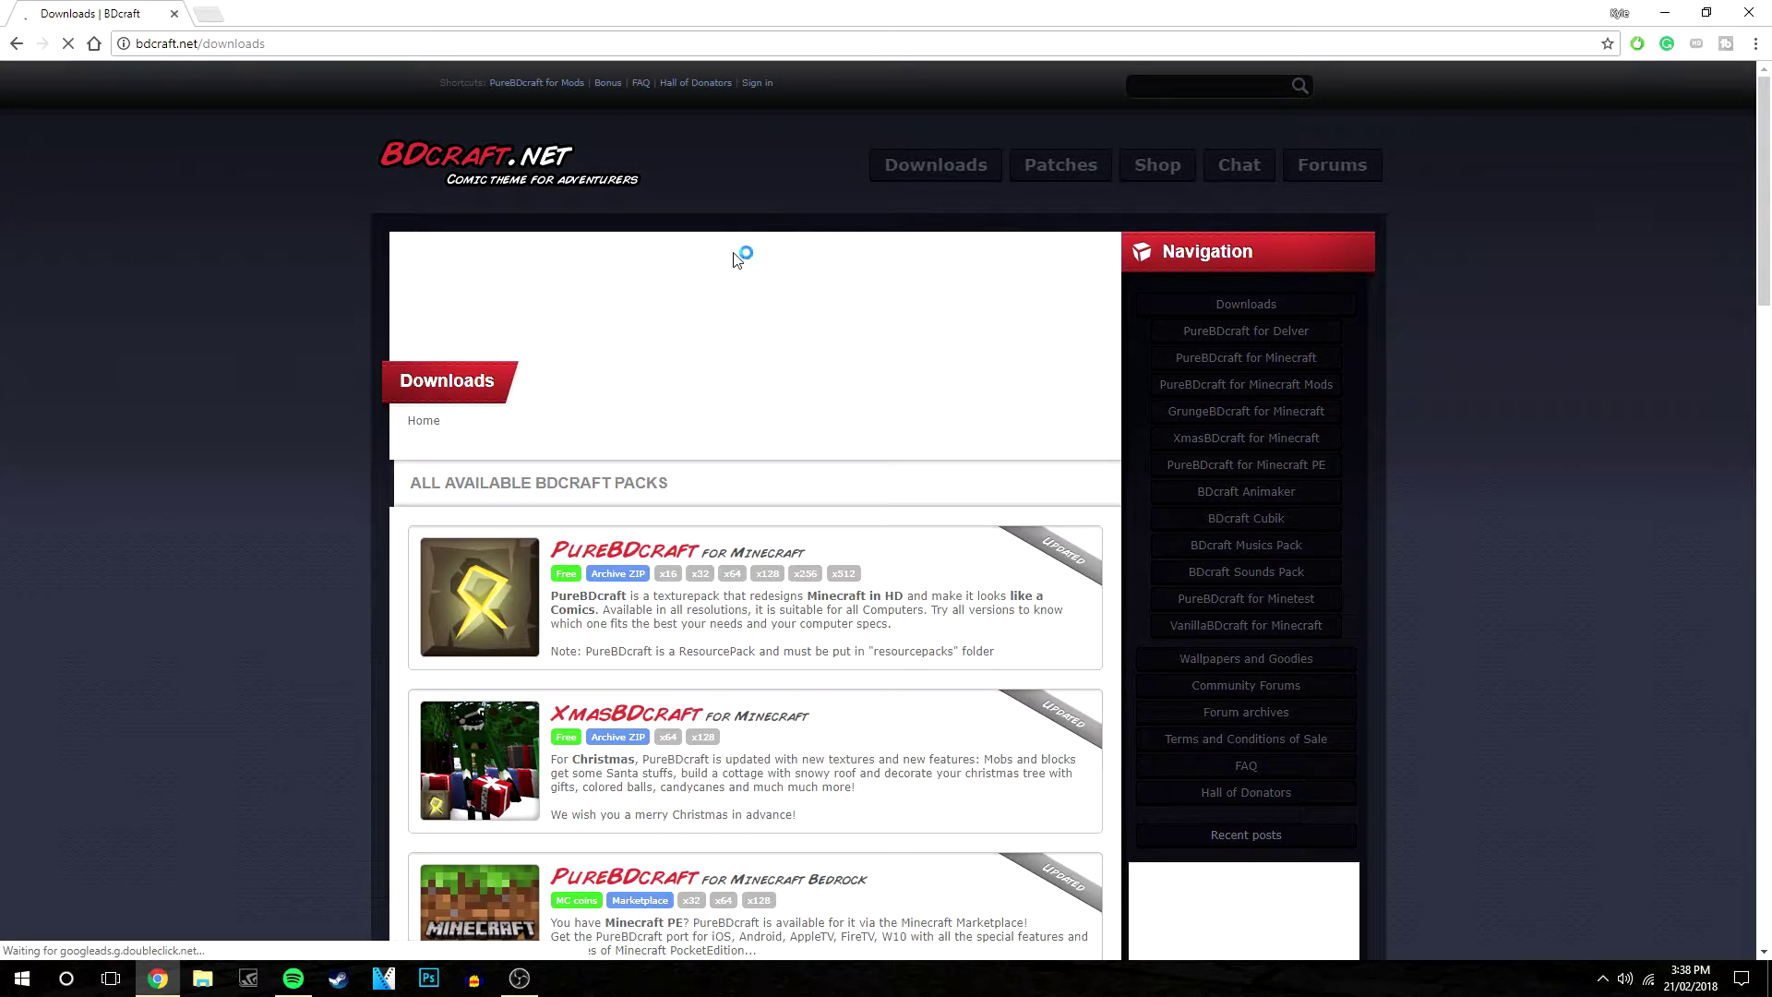
{"action": "scroll", "coordinate": [567, 582], "scroll_direction": "down", "scroll_amount": 1}
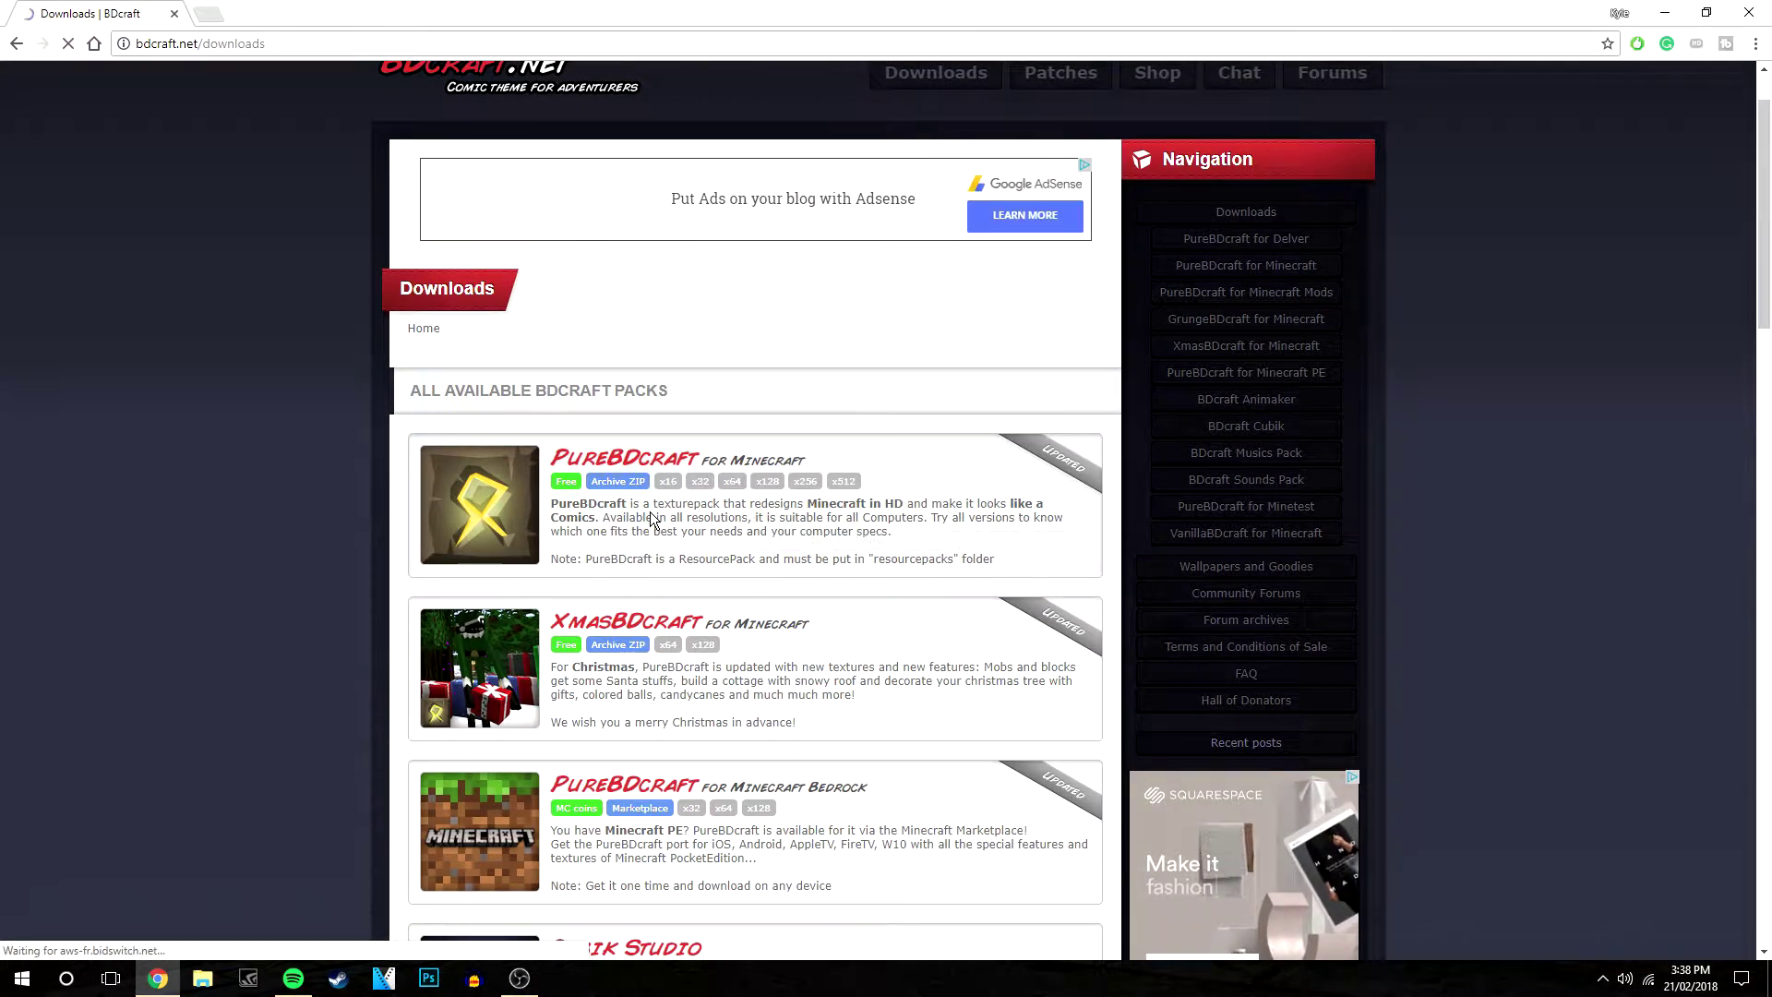
{"action": "left_click", "coordinate": [708, 522]}
{"action": "scroll", "coordinate": [484, 462], "scroll_direction": "down", "scroll_amount": 10}
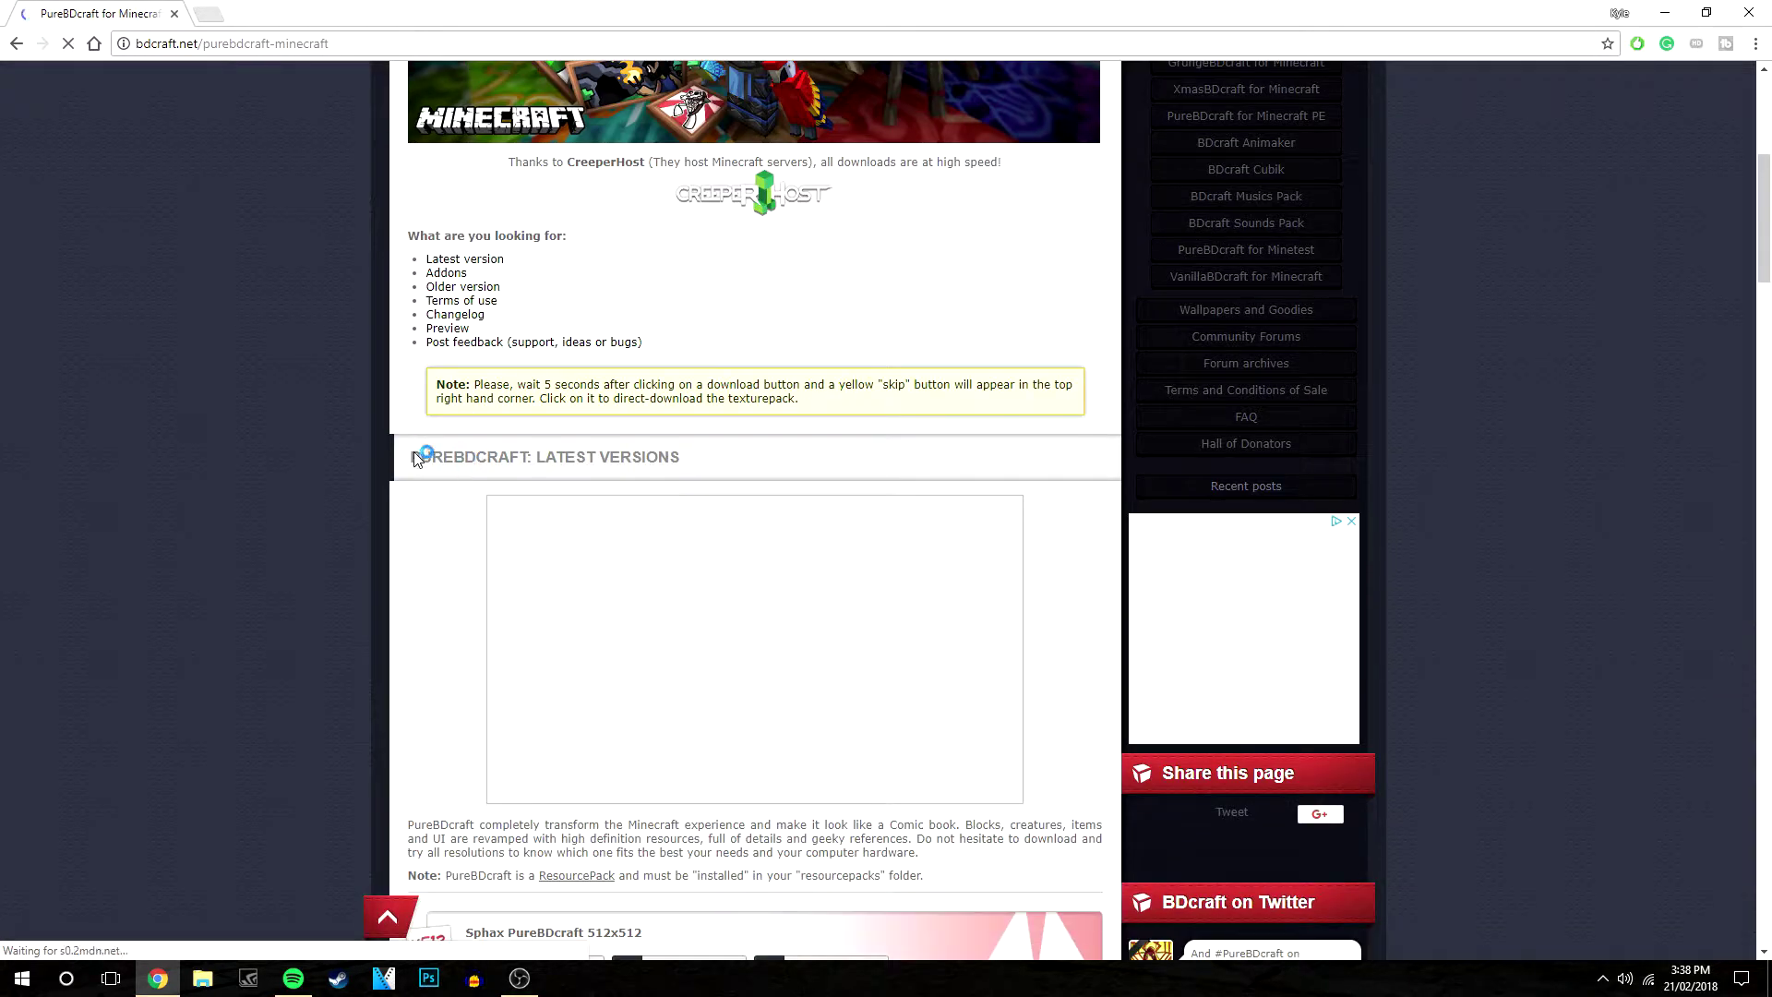
{"action": "scroll", "coordinate": [349, 413], "scroll_direction": "down", "scroll_amount": 2}
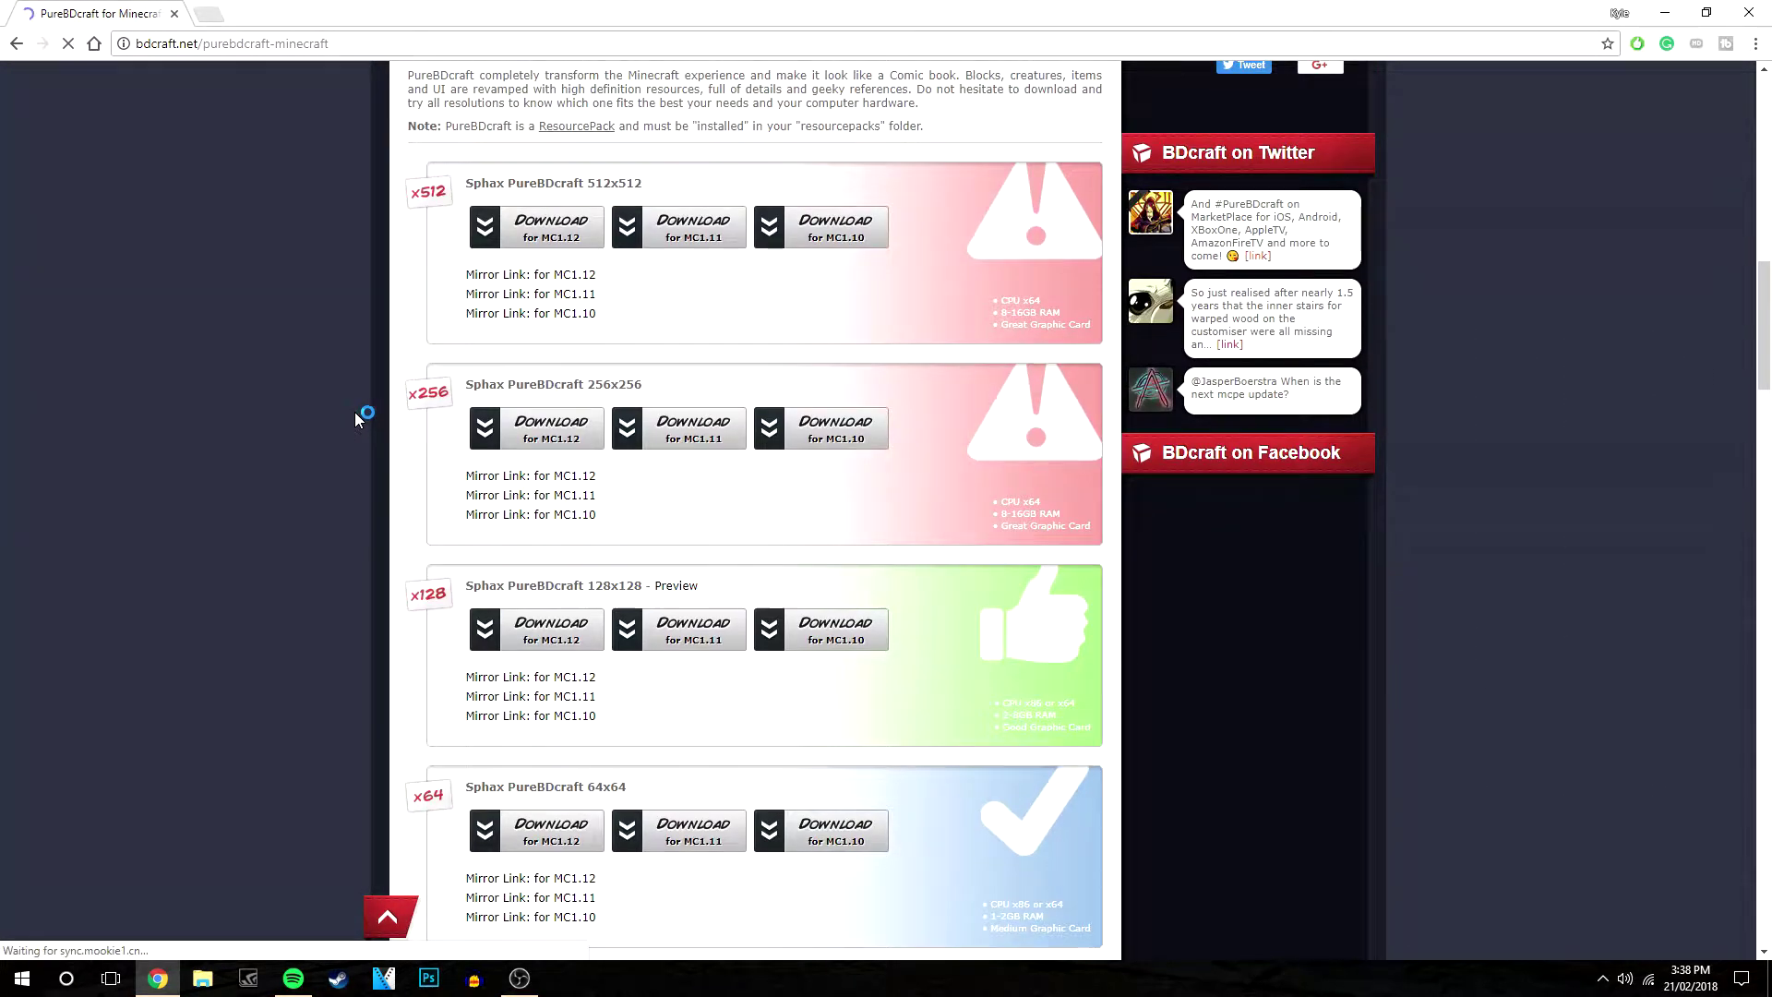
{"action": "scroll", "coordinate": [554, 544], "scroll_direction": "down", "scroll_amount": 2}
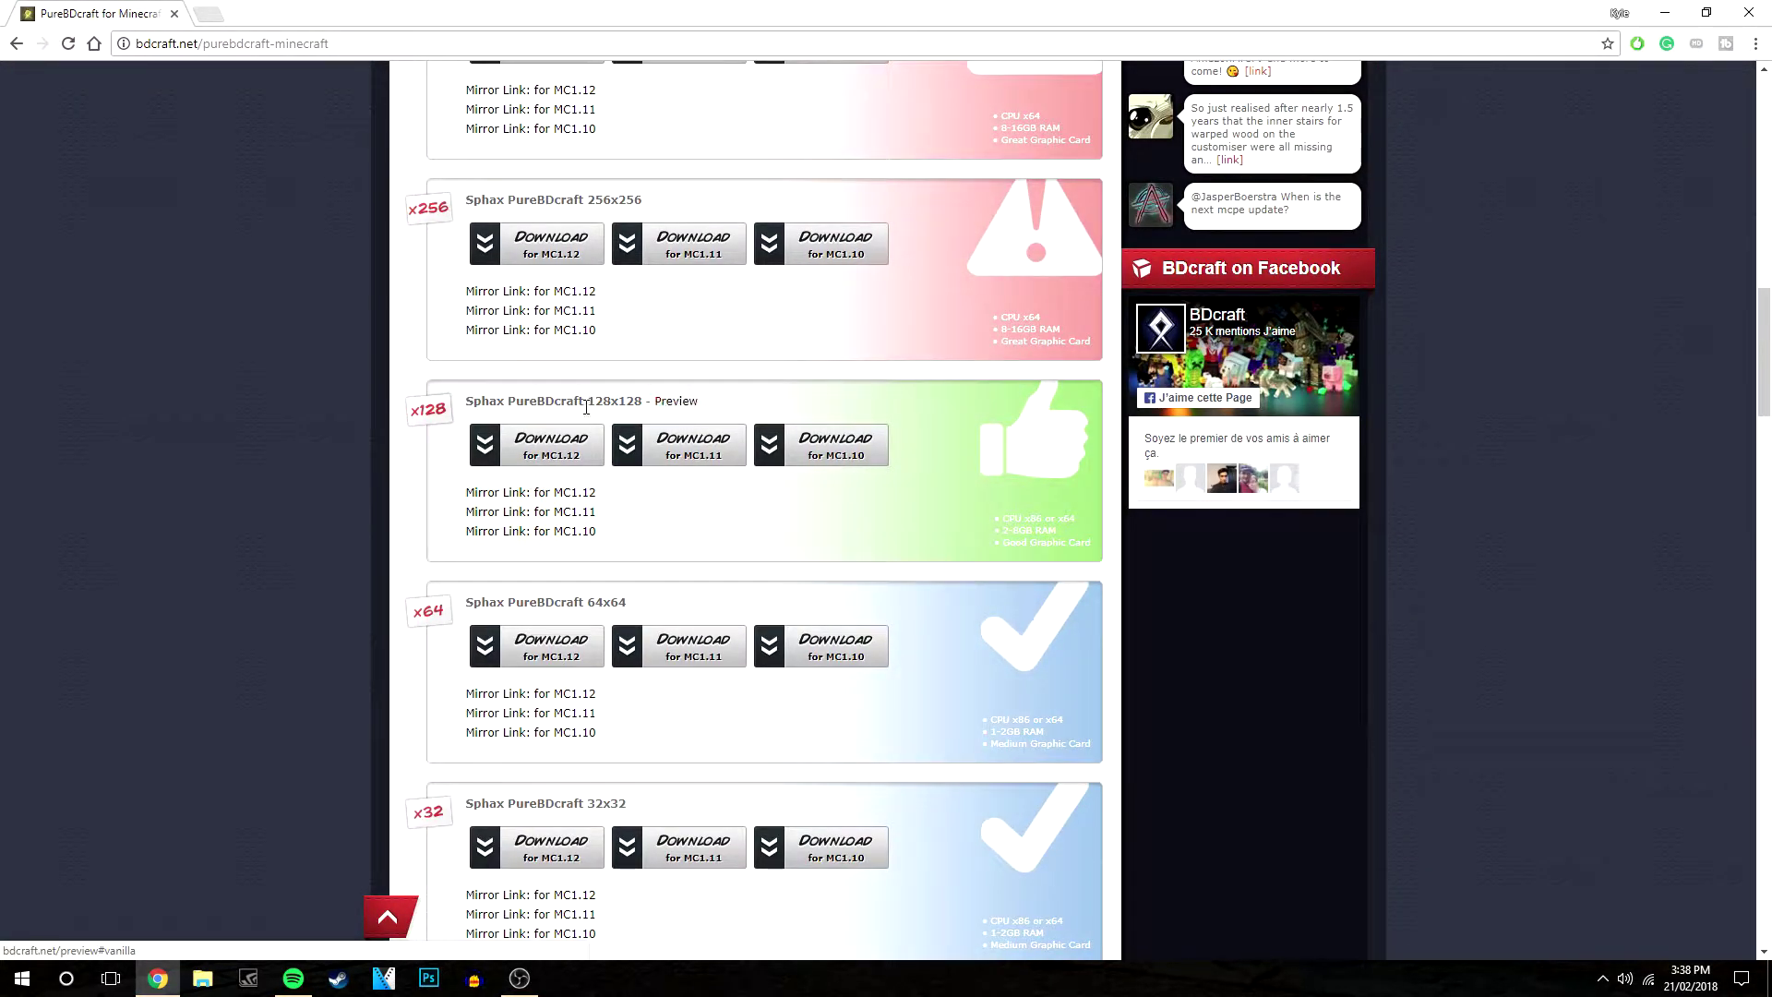
{"action": "scroll", "coordinate": [756, 452], "scroll_direction": "down", "scroll_amount": 1}
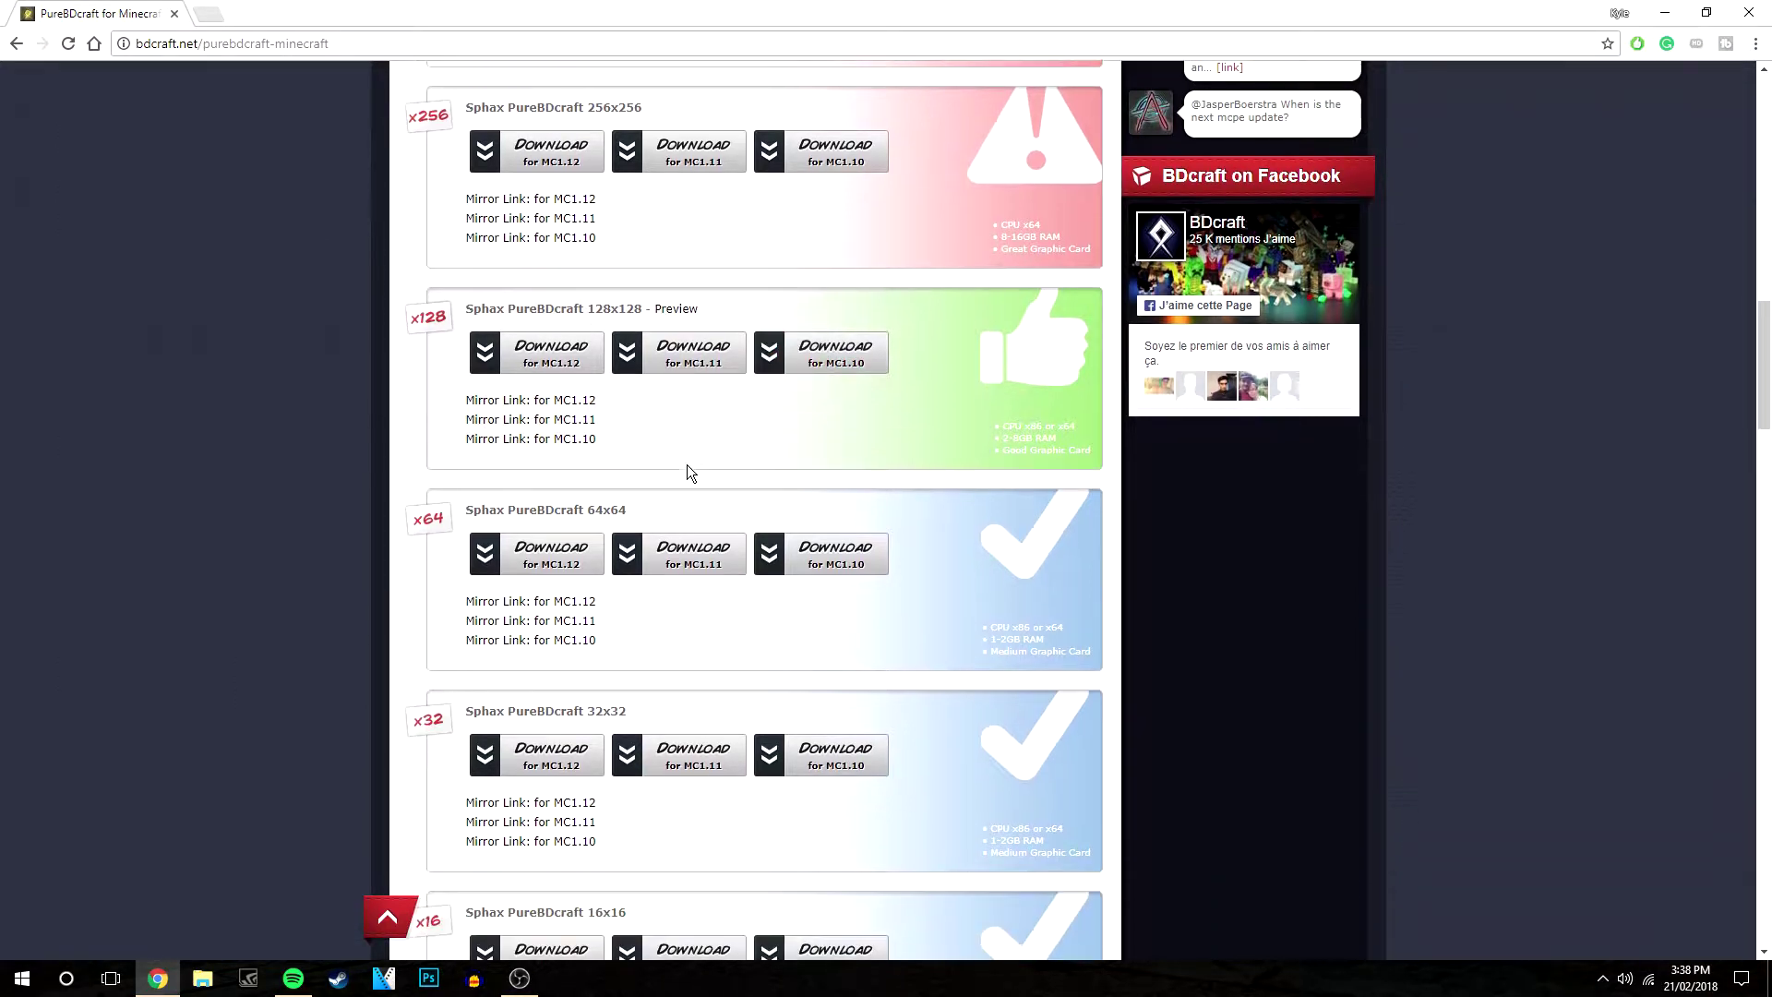
{"action": "scroll", "coordinate": [618, 504], "scroll_direction": "down", "scroll_amount": 1}
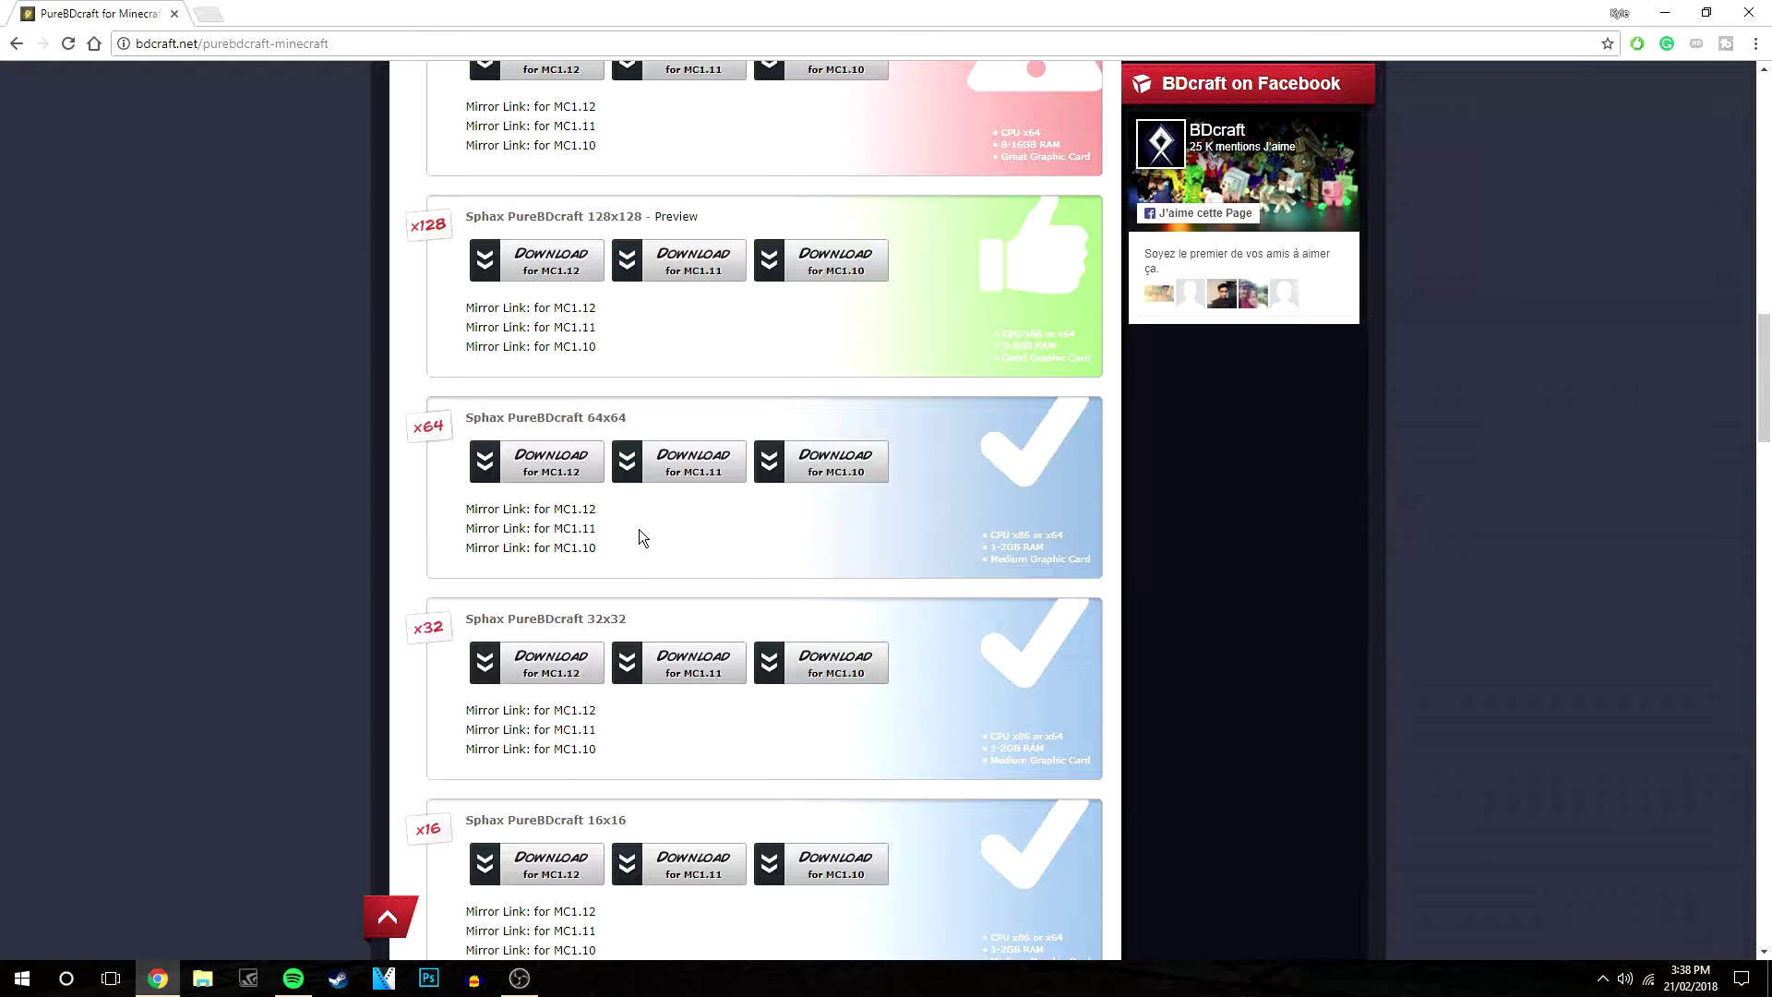
{"action": "left_click", "coordinate": [489, 444]}
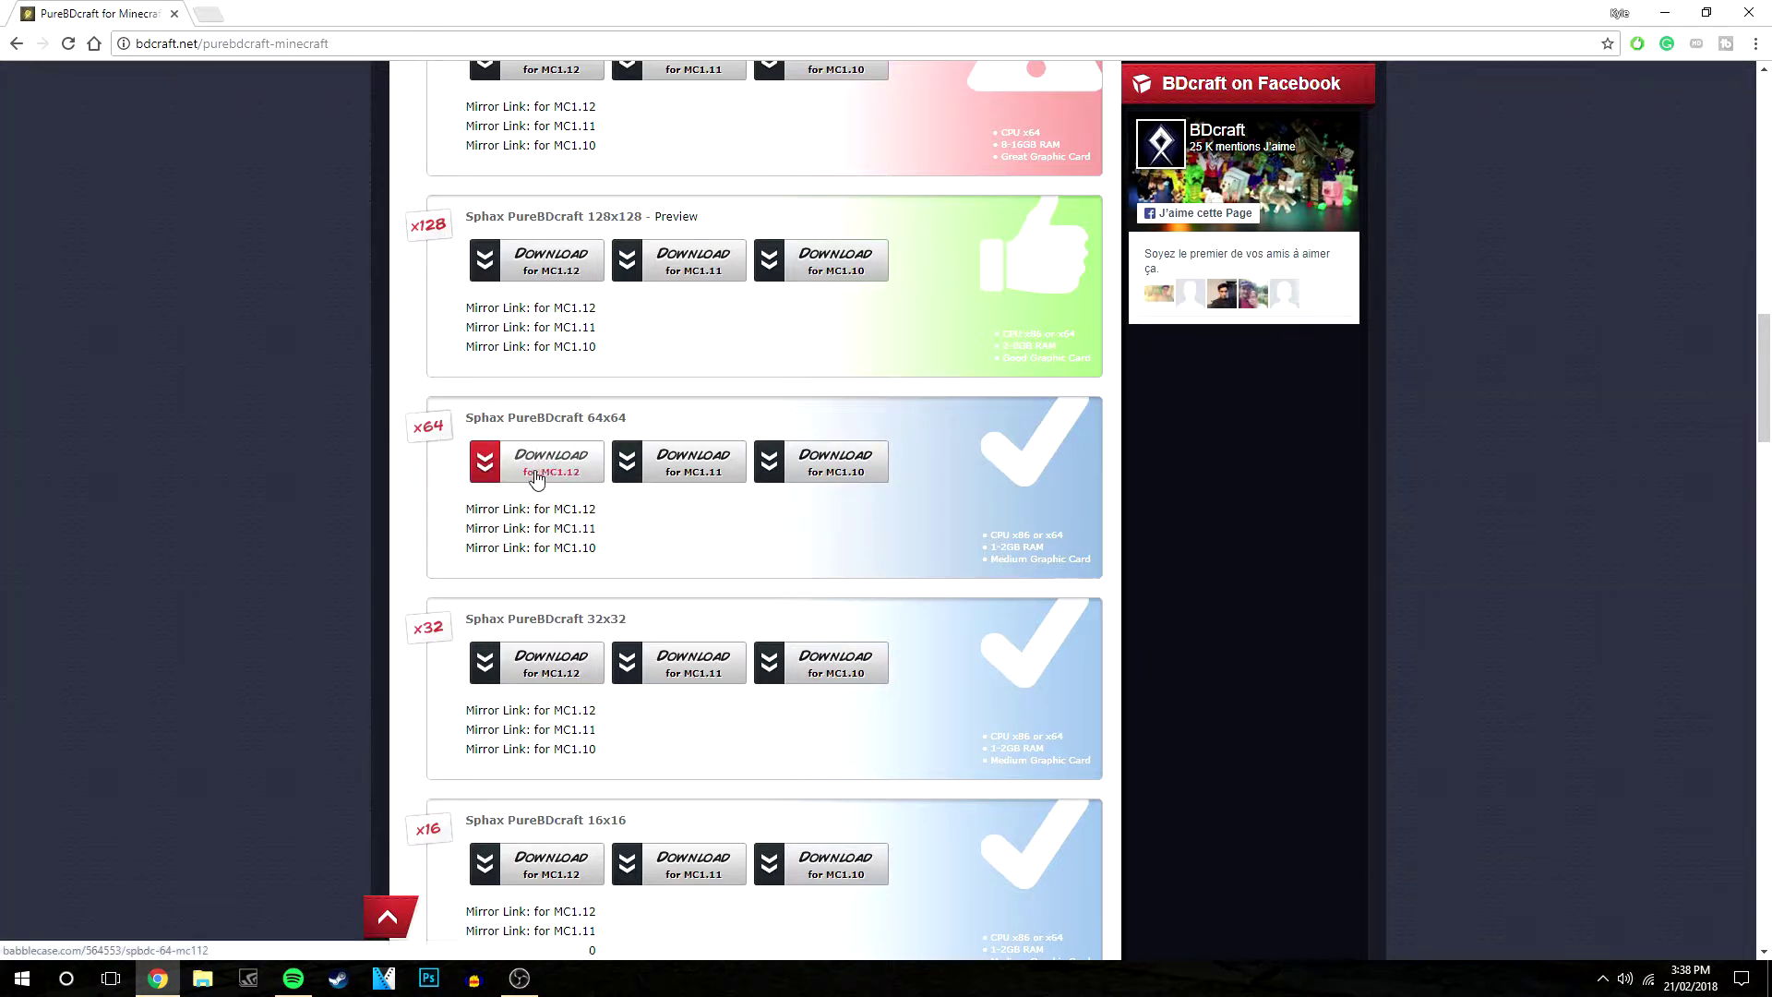
Download the 64x64 MC1.12 pack past the ad and save PureBDcraft 64x MC112 to the Desktop.
{"action": "left_click", "coordinate": [540, 476]}
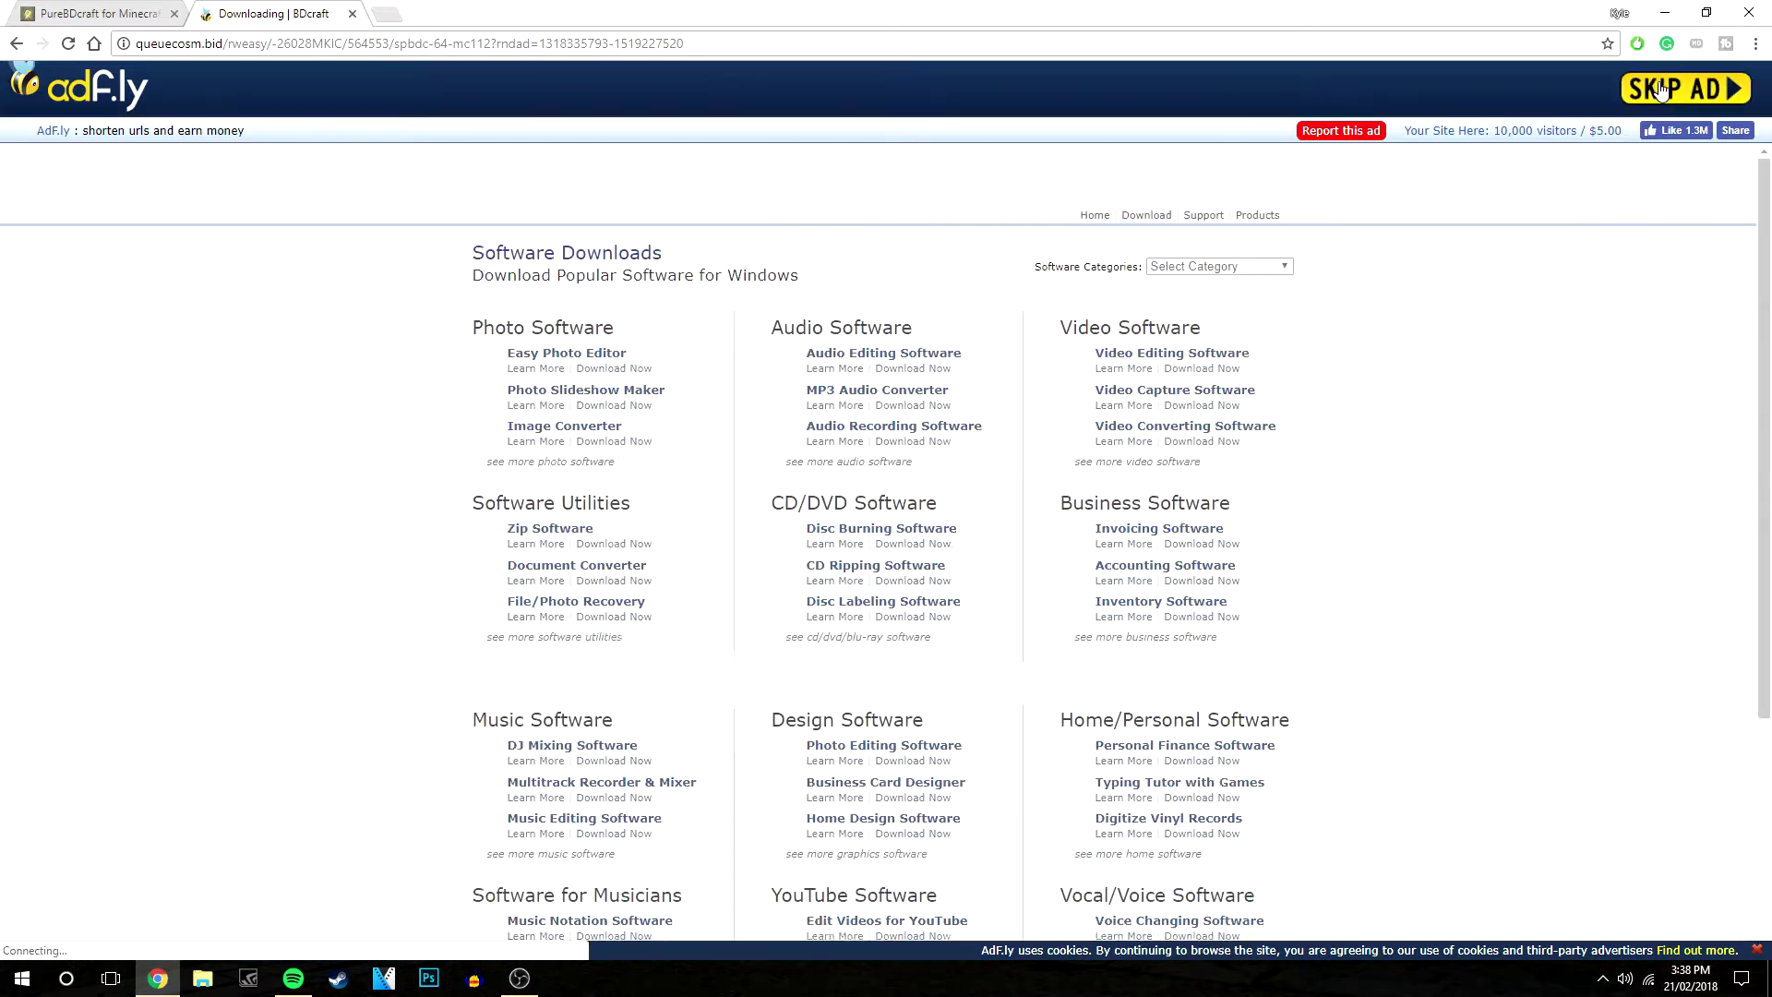
{"action": "left_click", "coordinate": [1658, 88]}
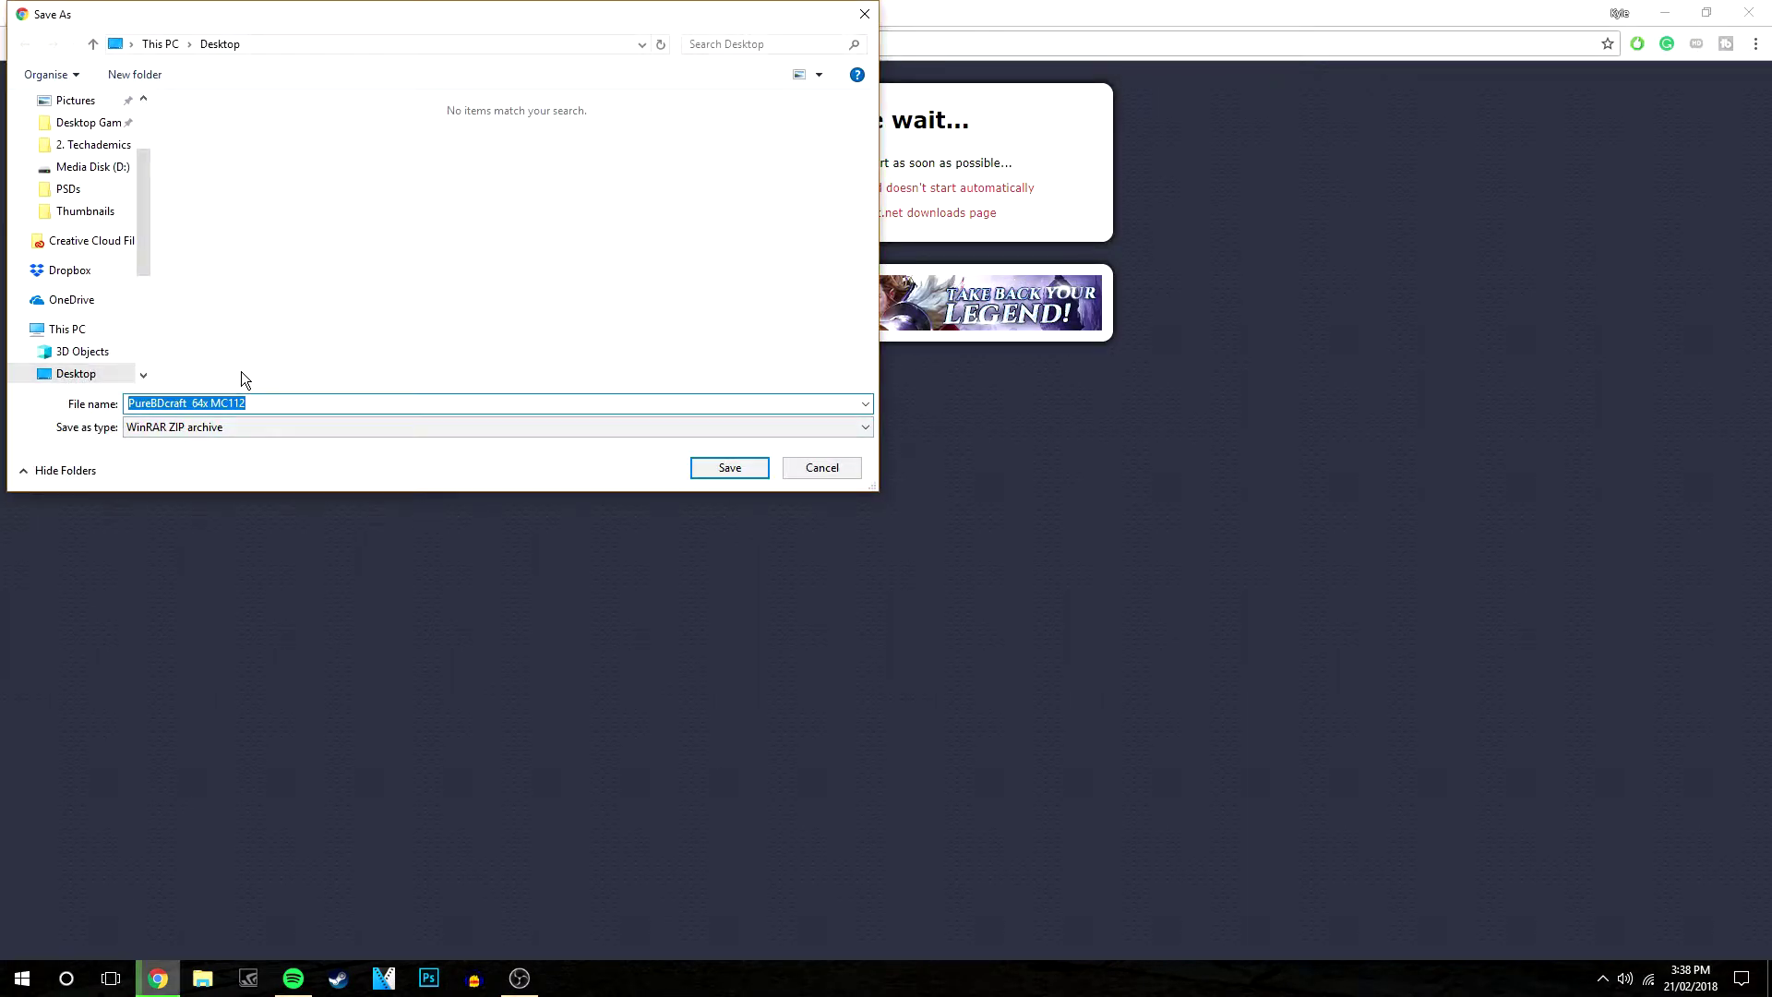
{"action": "scroll", "coordinate": [107, 258], "scroll_direction": "up", "scroll_amount": 3}
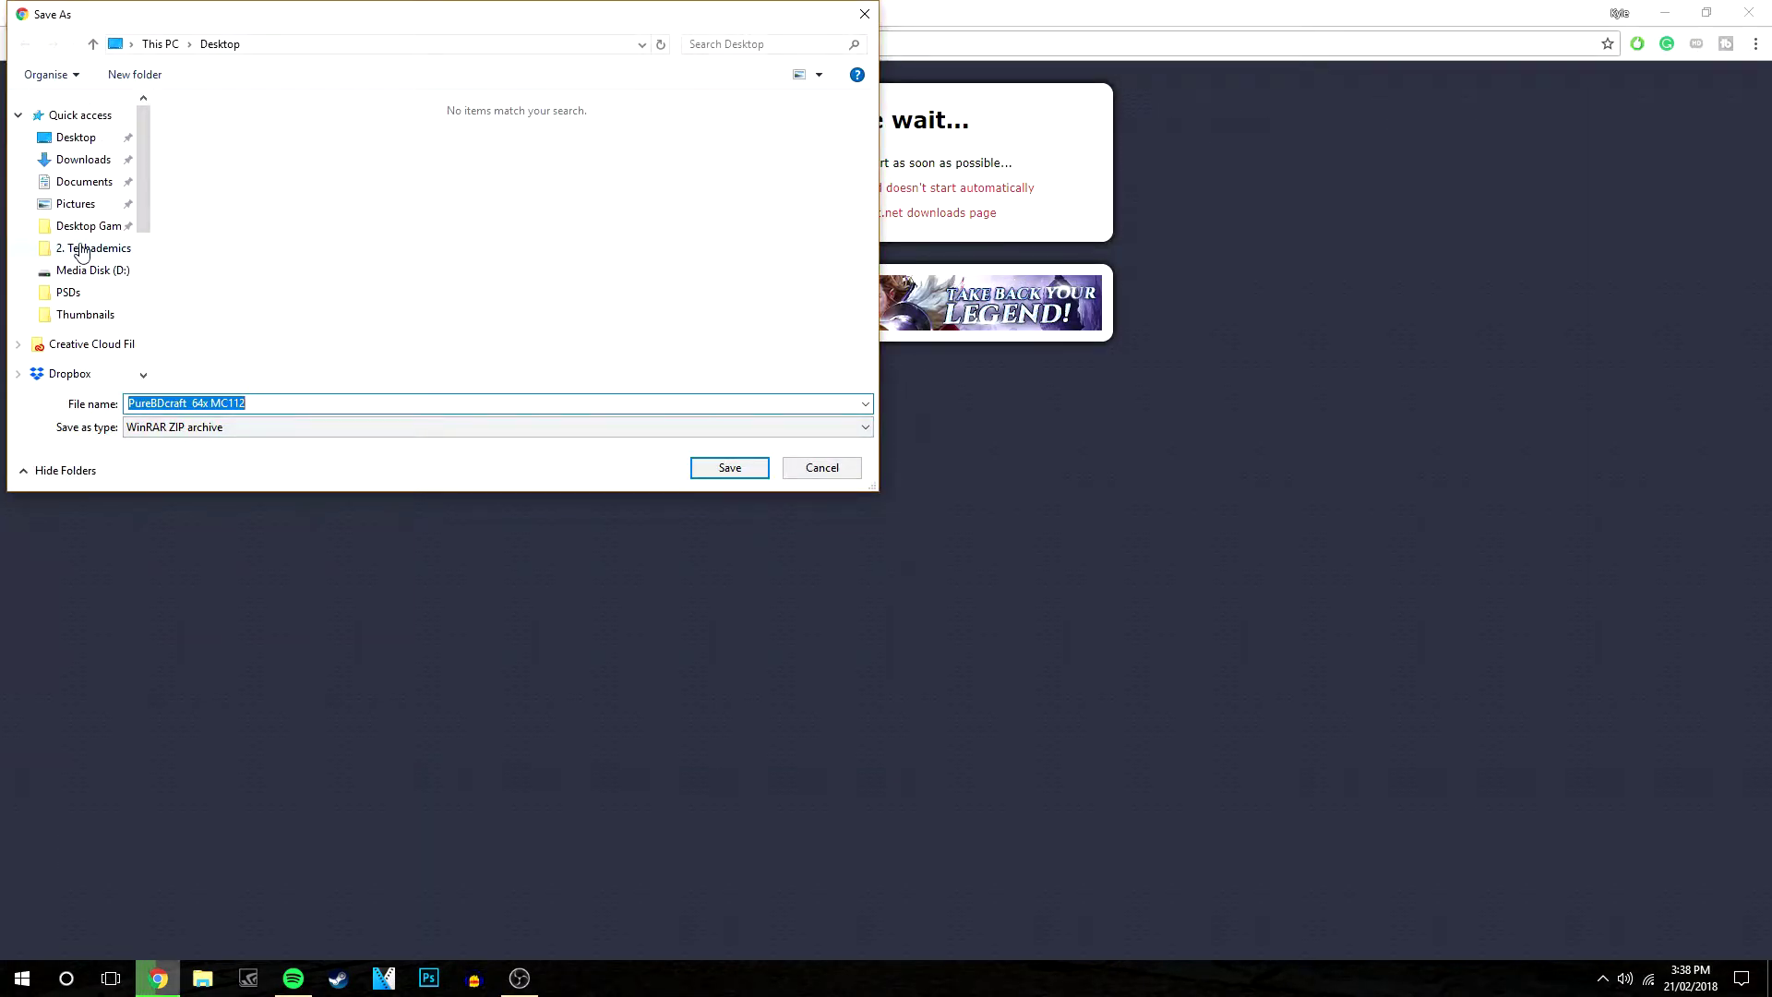
{"action": "scroll", "coordinate": [81, 260], "scroll_direction": "down", "scroll_amount": 4}
{"action": "scroll", "coordinate": [81, 261], "scroll_direction": "up", "scroll_amount": 3}
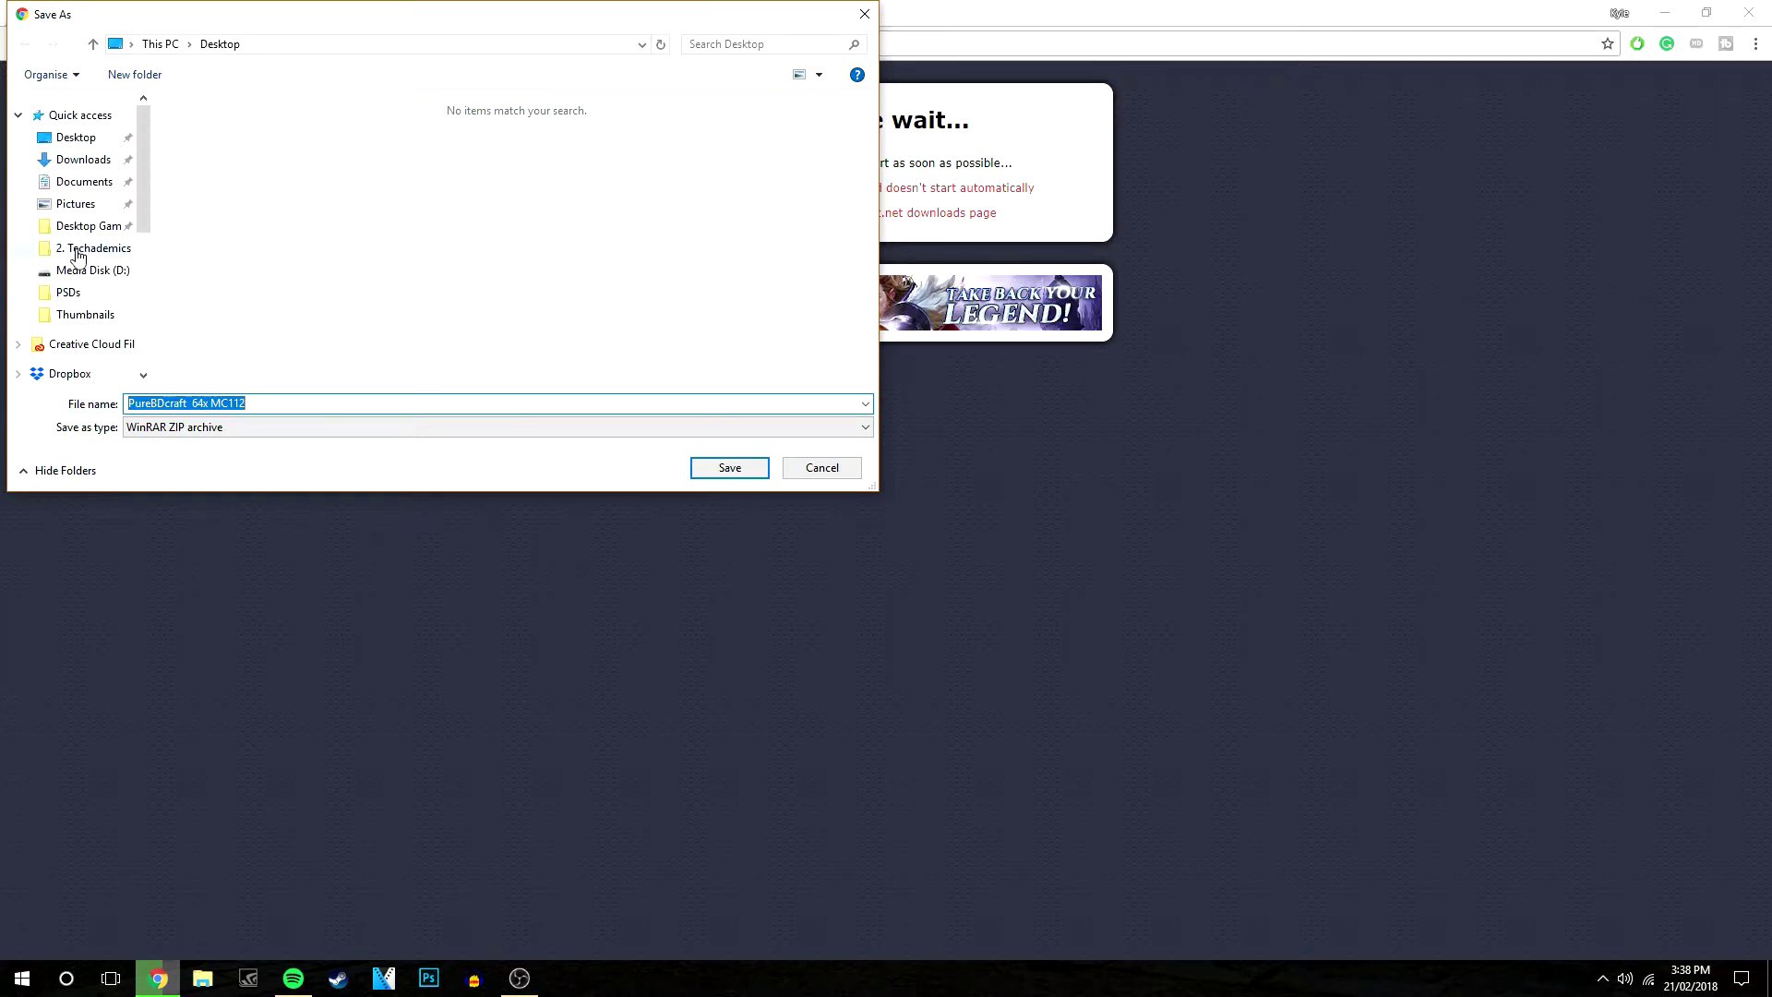
{"action": "left_click", "coordinate": [729, 467]}
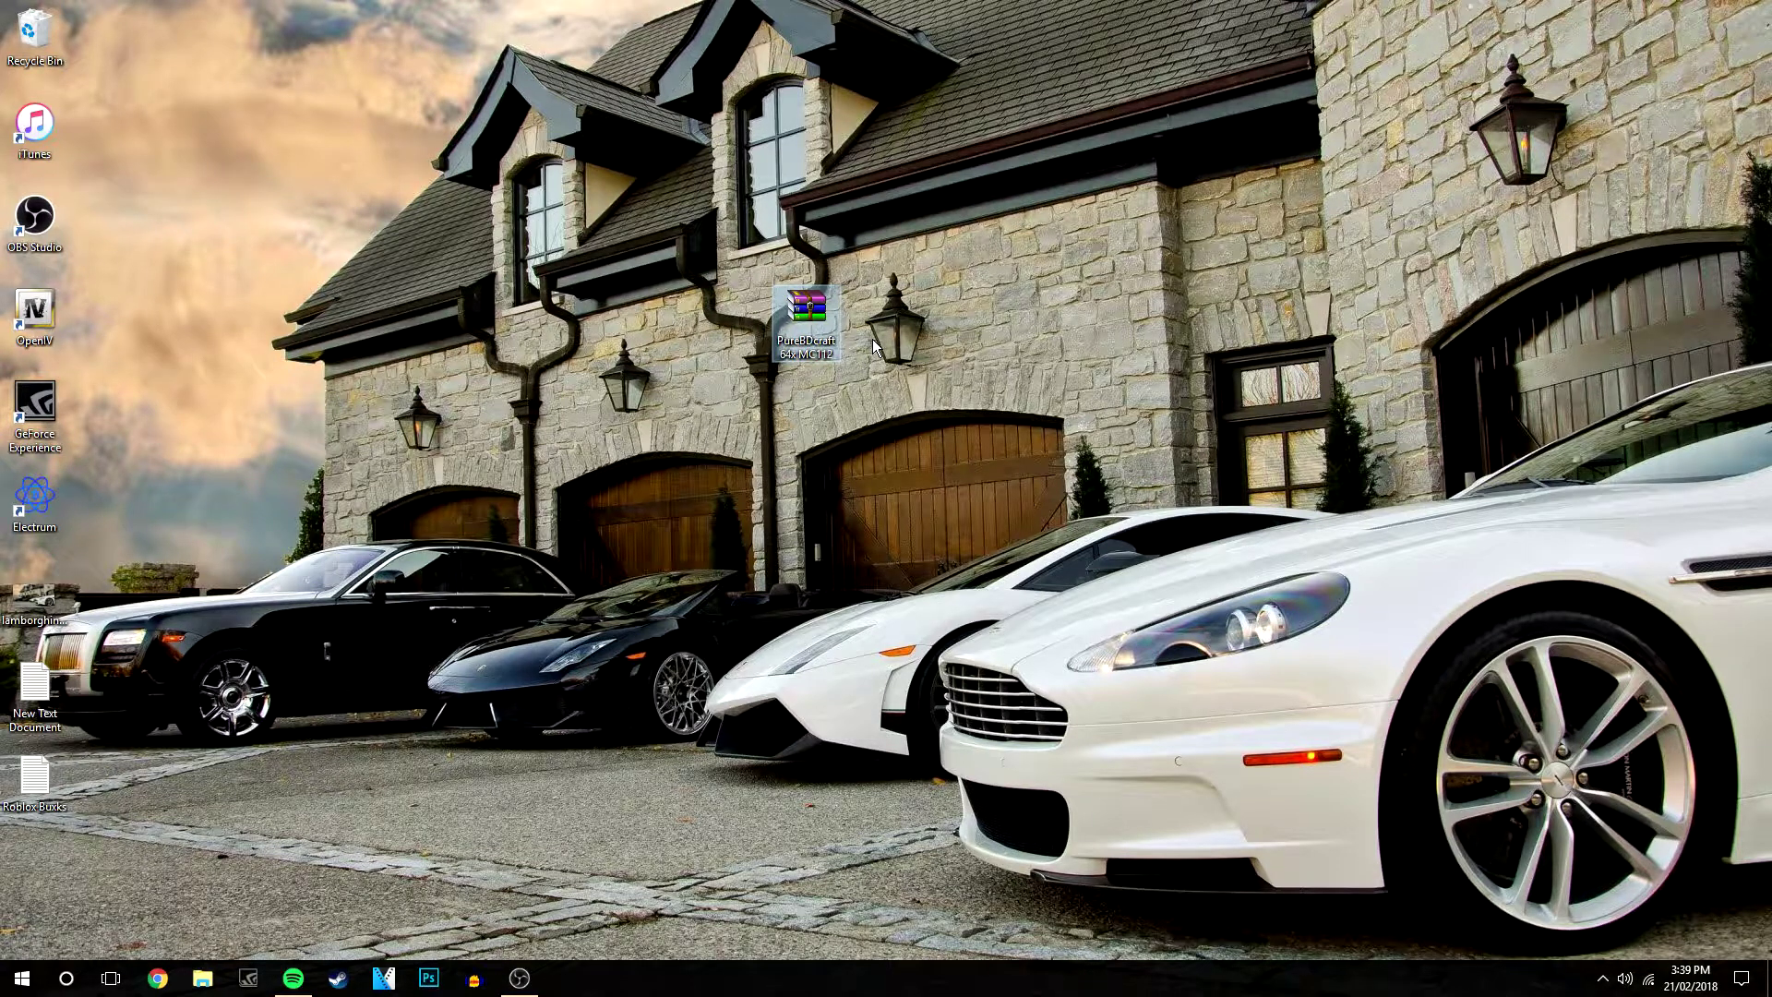
Browse in File Explorer to %appdata%\.minecraft\resourcepacks.
{"action": "left_click", "coordinate": [202, 977]}
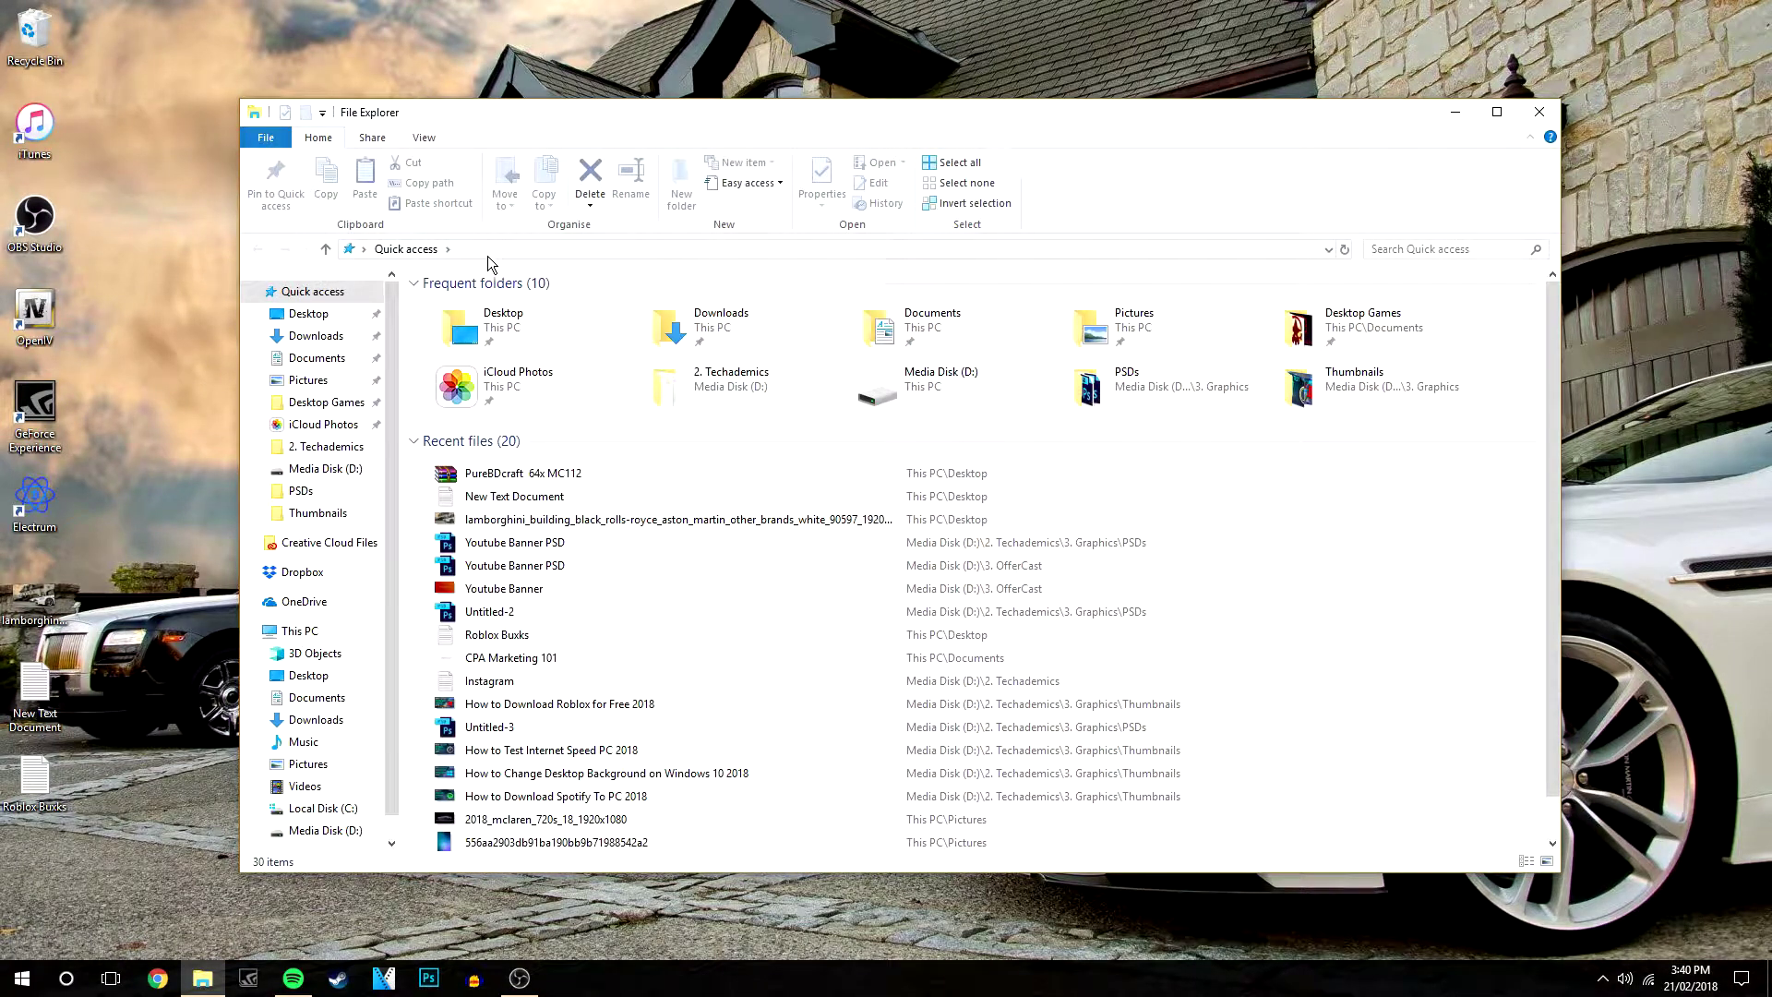
{"action": "left_click", "coordinate": [421, 254]}
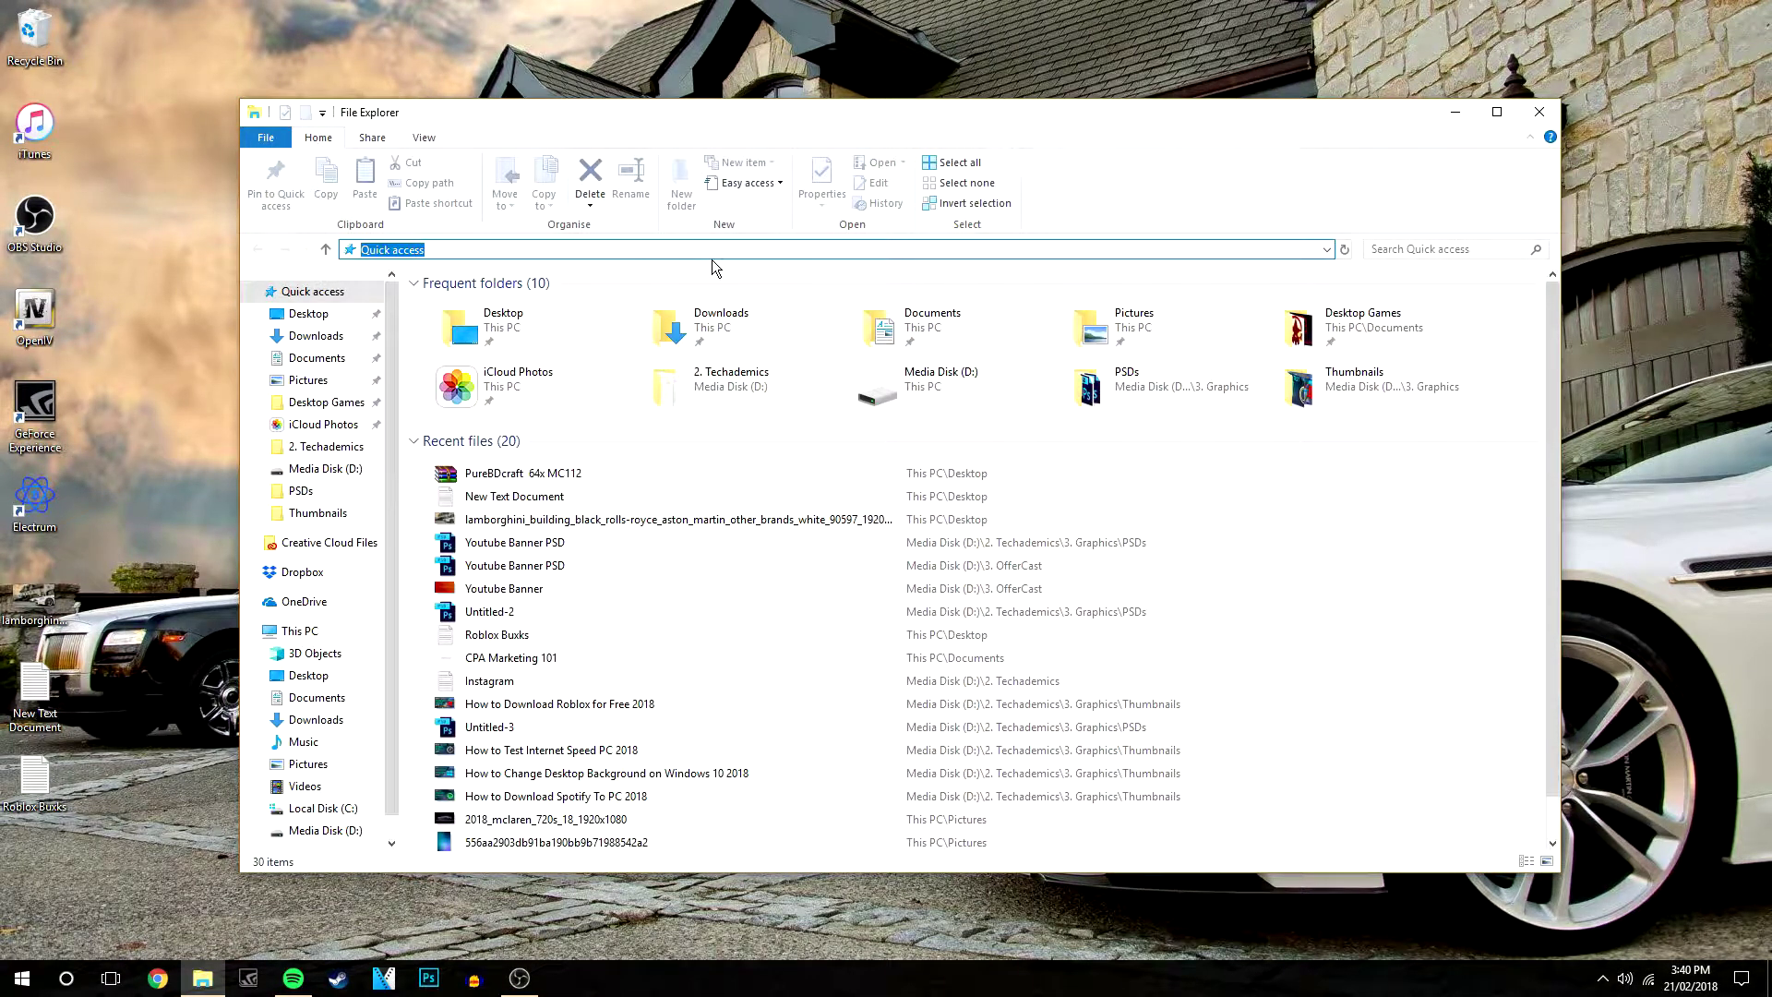
{"action": "type", "text": "%appdata%"}
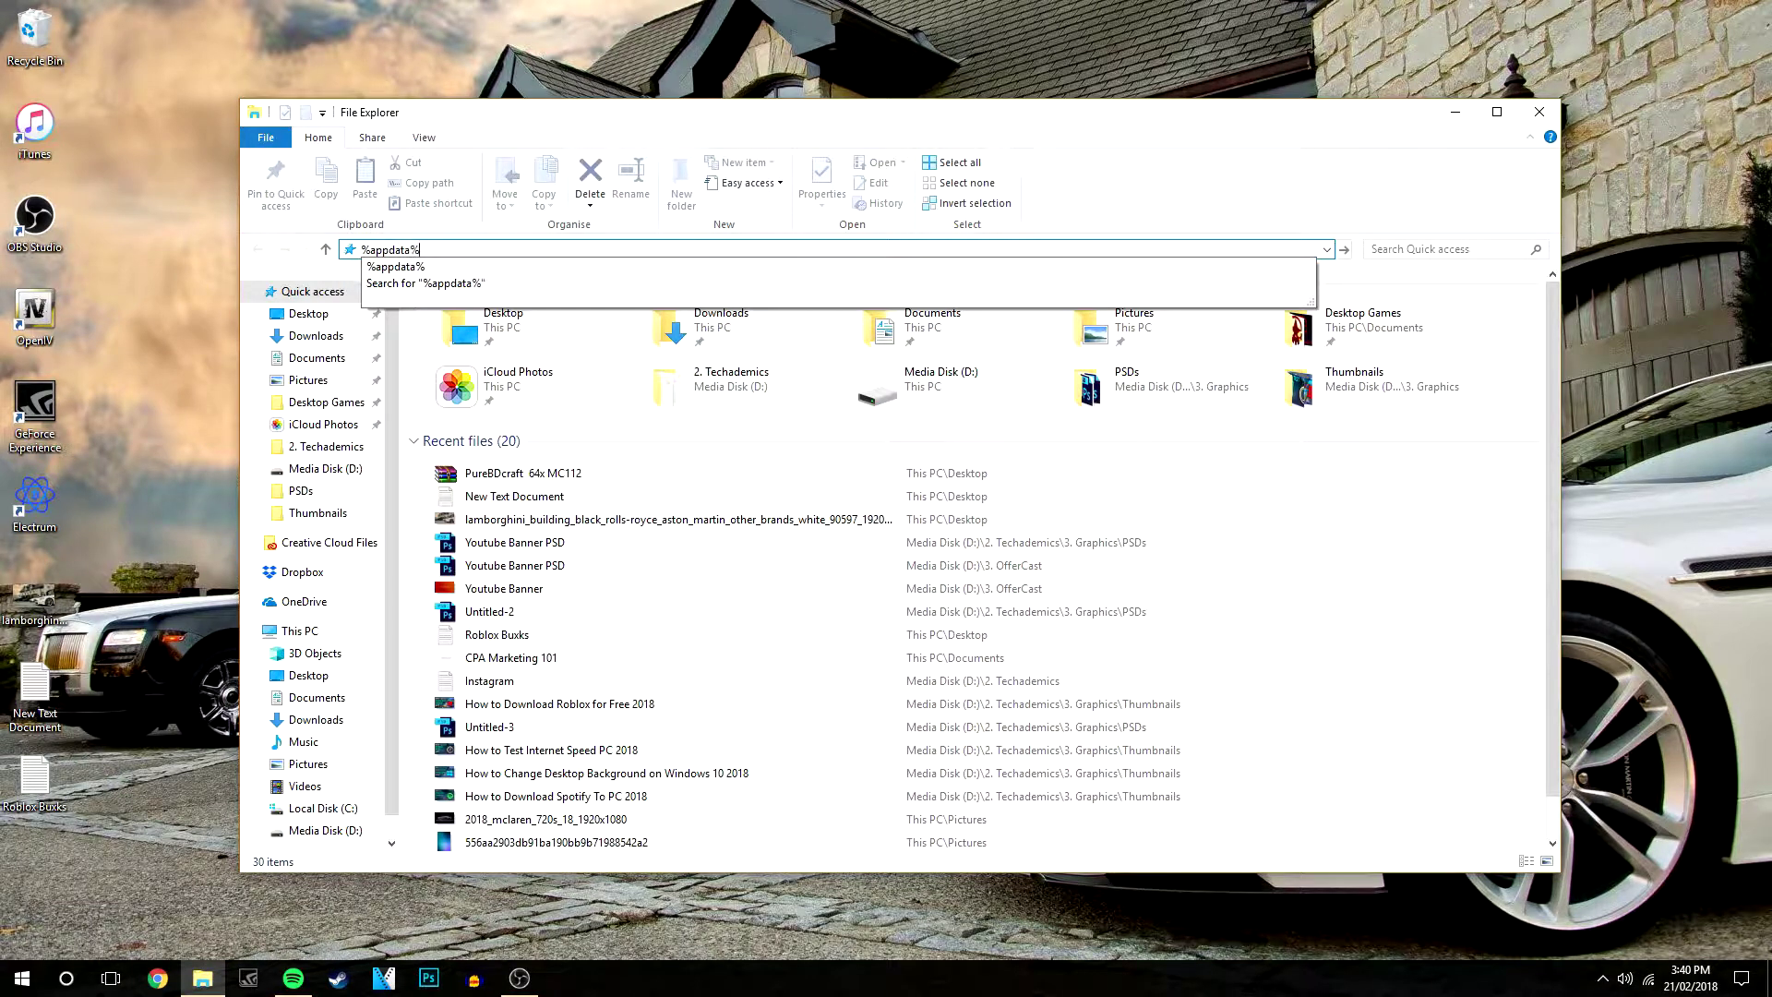
{"action": "key", "text": "Return"}
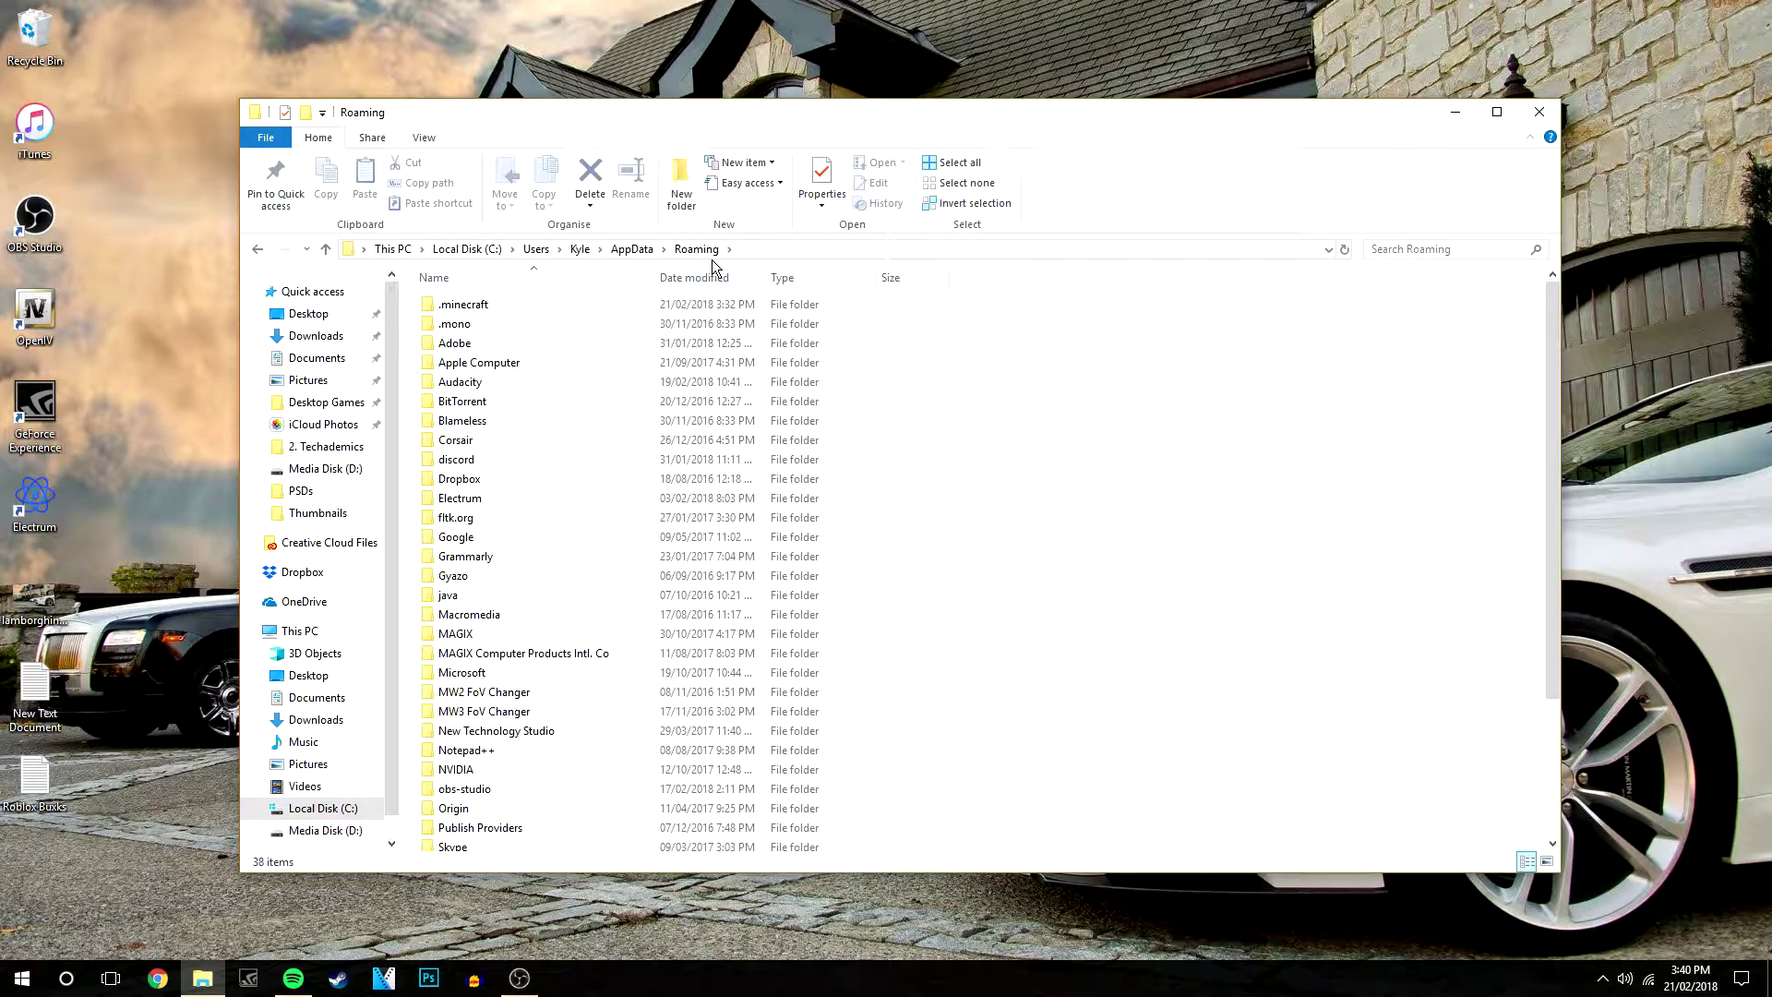
{"action": "double_click", "coordinate": [464, 310]}
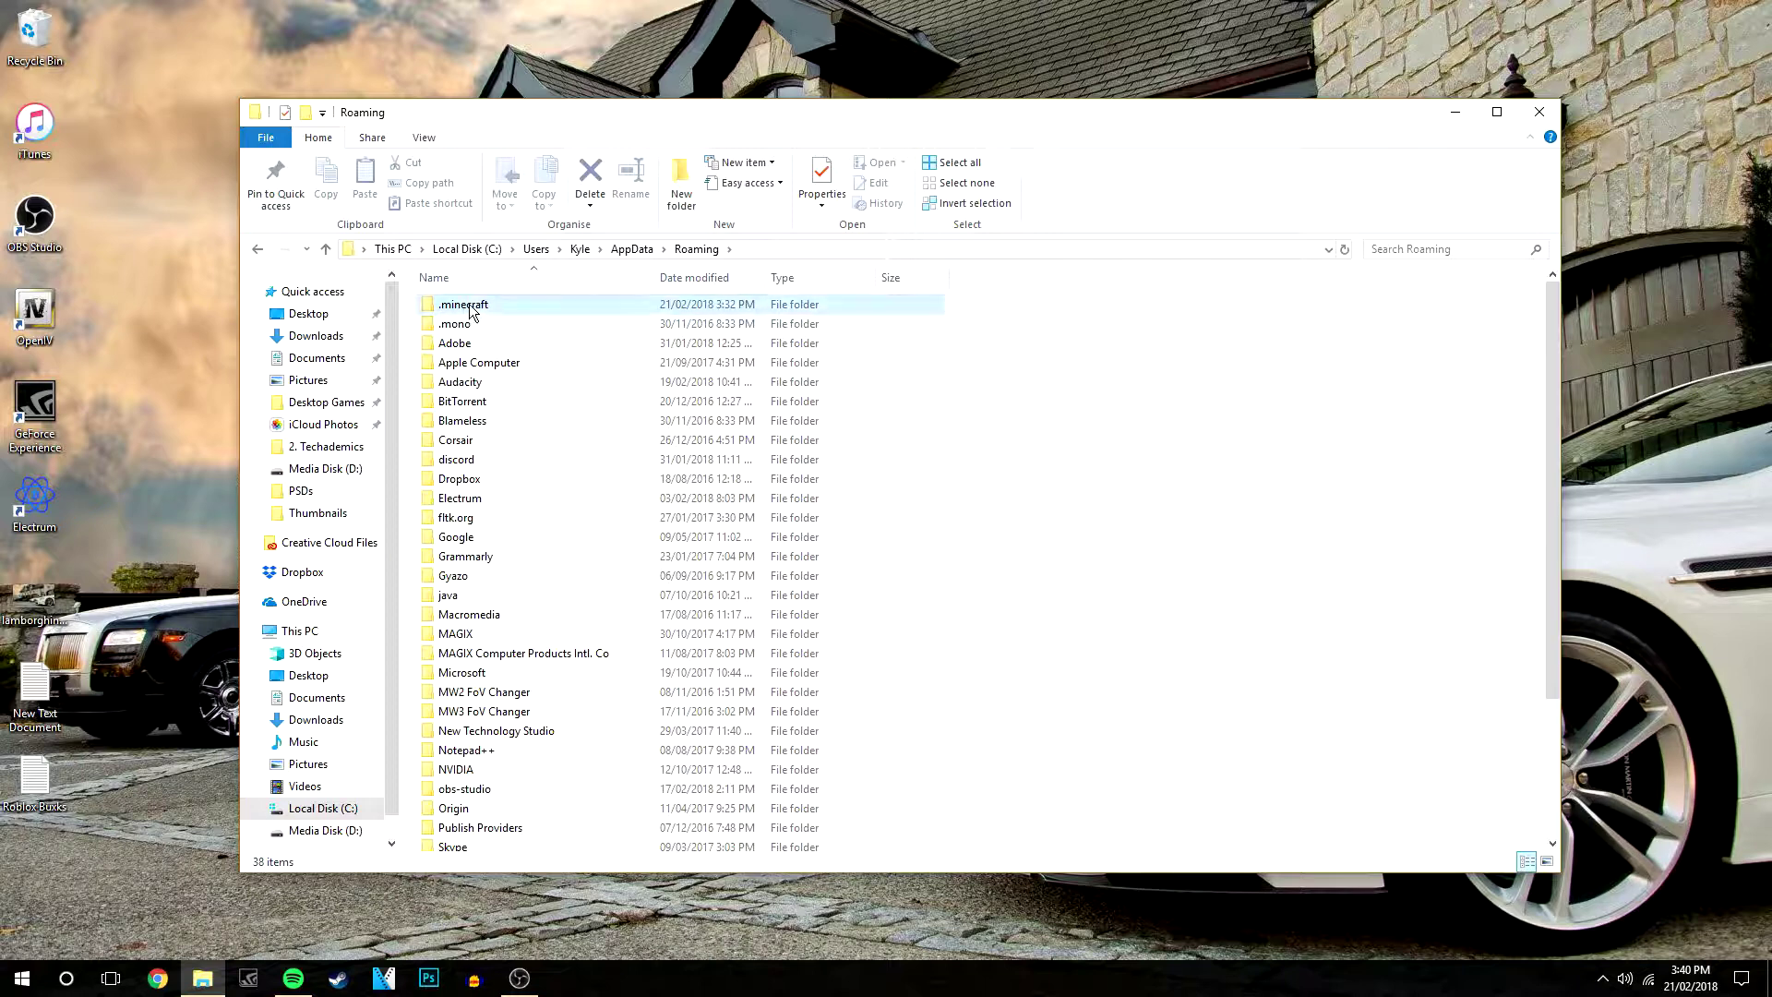
{"action": "double_click", "coordinate": [473, 365]}
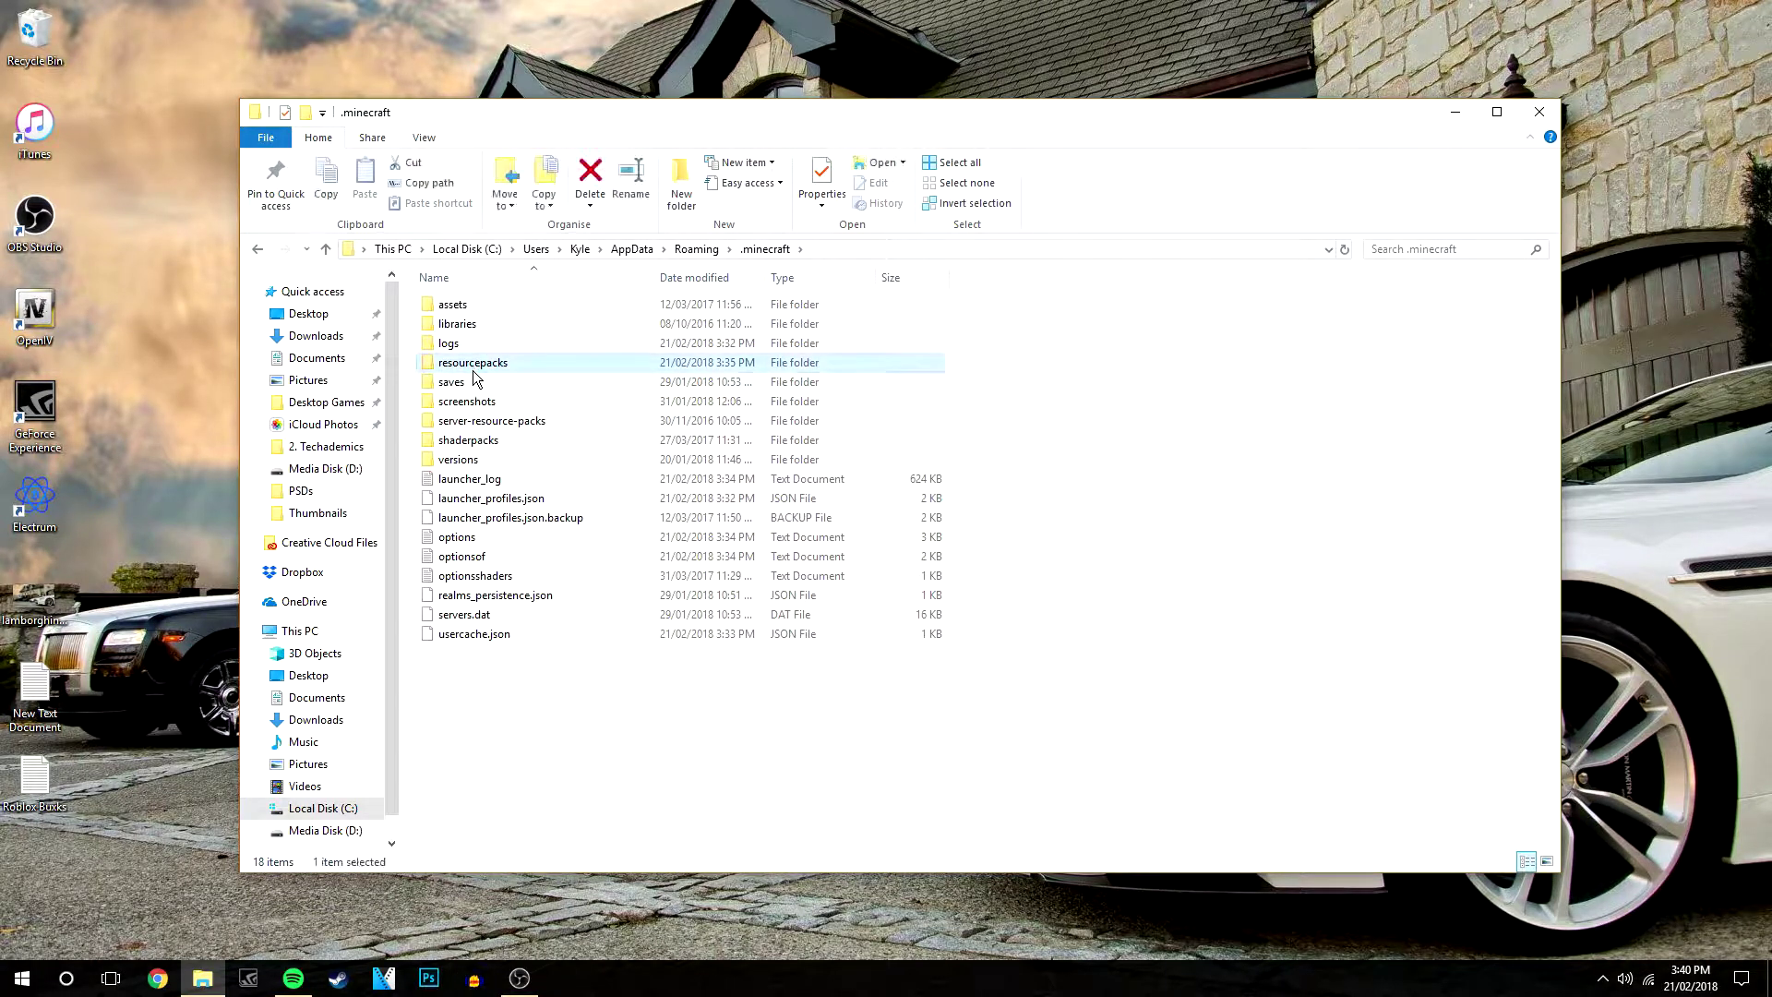
Drag the PureBDcraft 64x MC112 zip from the desktop into resourcepacks, then close the window.
{"action": "mouse_move", "coordinate": [681, 106]}
{"action": "left_mouse_down"}
{"action": "mouse_move", "coordinate": [901, 203]}
{"action": "mouse_move", "coordinate": [961, 372]}
{"action": "left_mouse_up"}
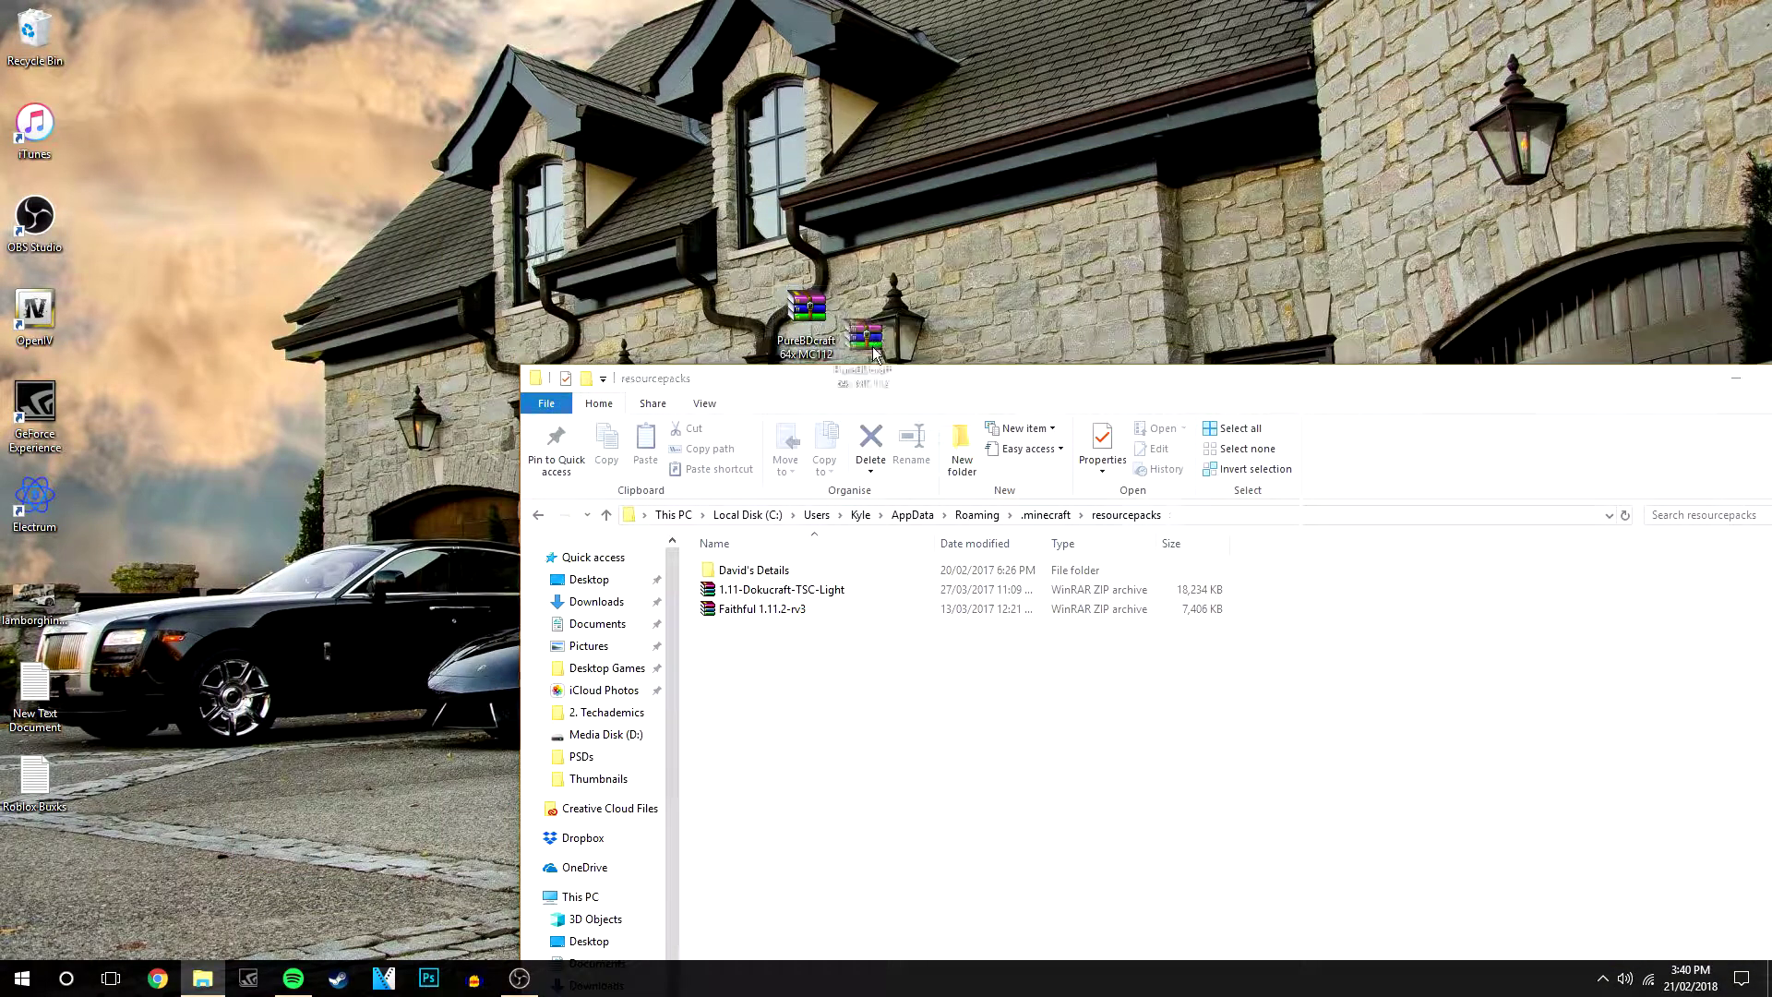
{"action": "mouse_move", "coordinate": [805, 310]}
{"action": "left_mouse_down"}
{"action": "mouse_move", "coordinate": [868, 362]}
{"action": "mouse_move", "coordinate": [834, 742]}
{"action": "mouse_move", "coordinate": [747, 628]}
{"action": "left_mouse_up"}
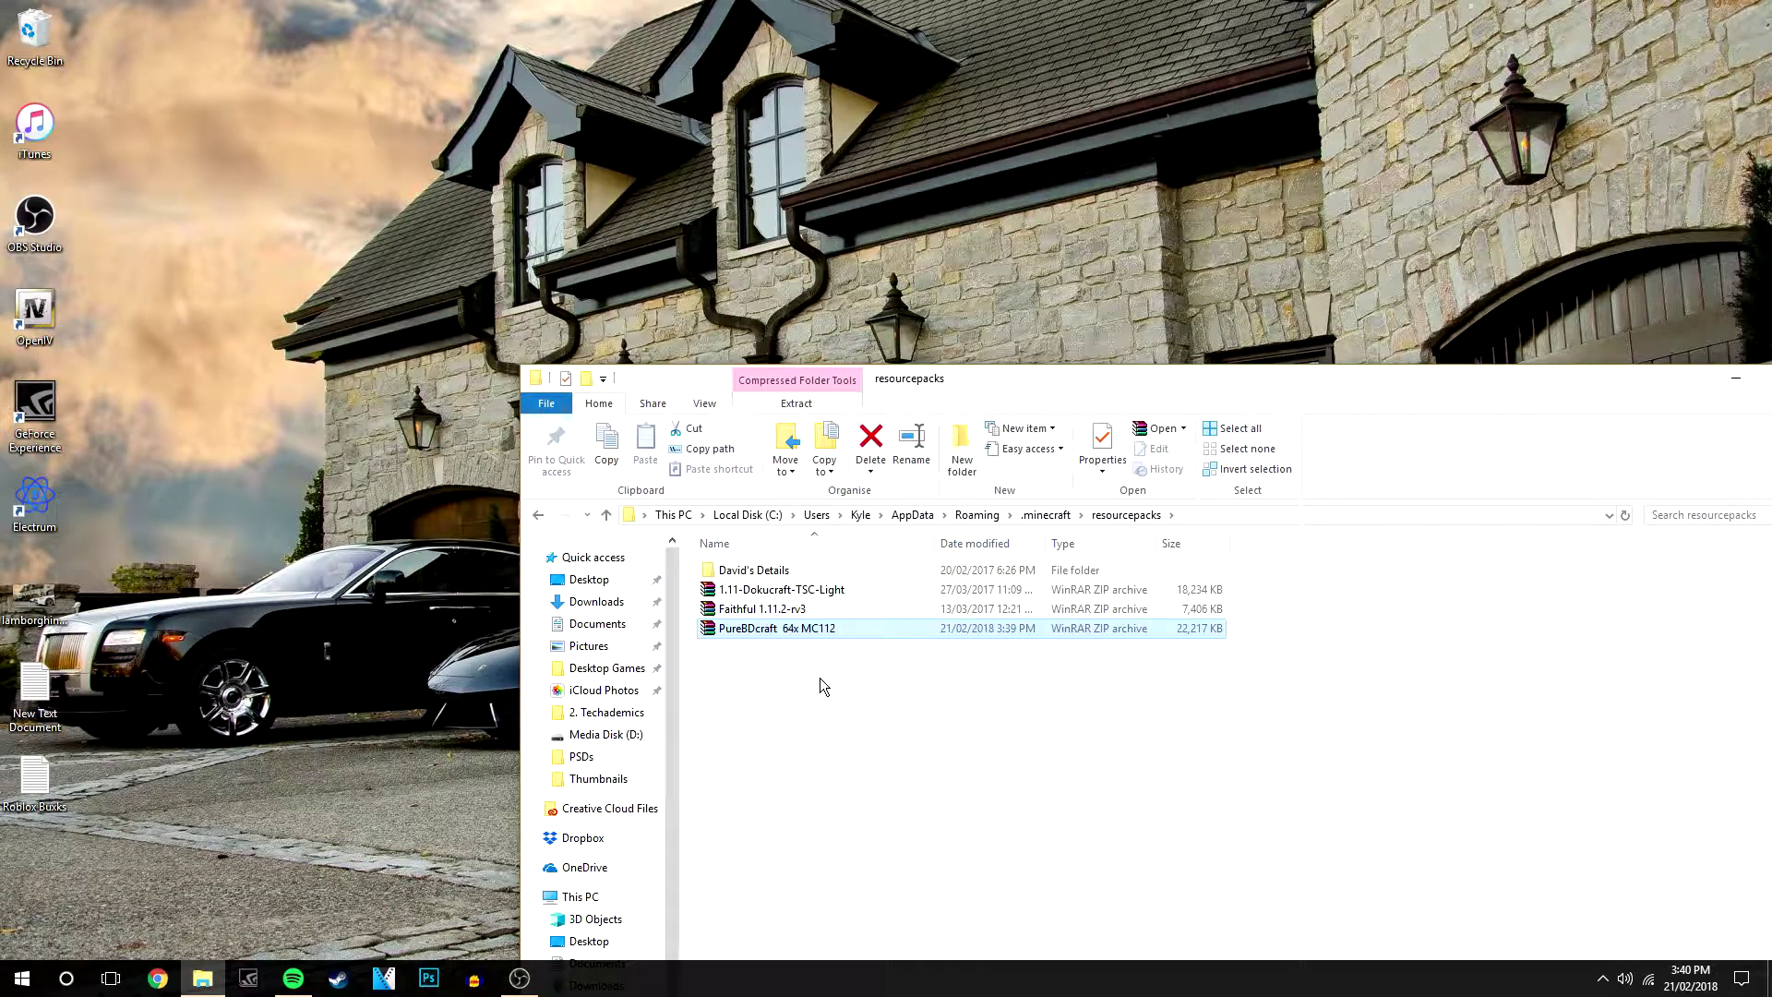
{"action": "left_click", "coordinate": [893, 685]}
{"action": "left_click_drag", "start_coordinate": [974, 394], "coordinate": [676, 43]}
{"action": "left_click", "coordinate": [1522, 28]}
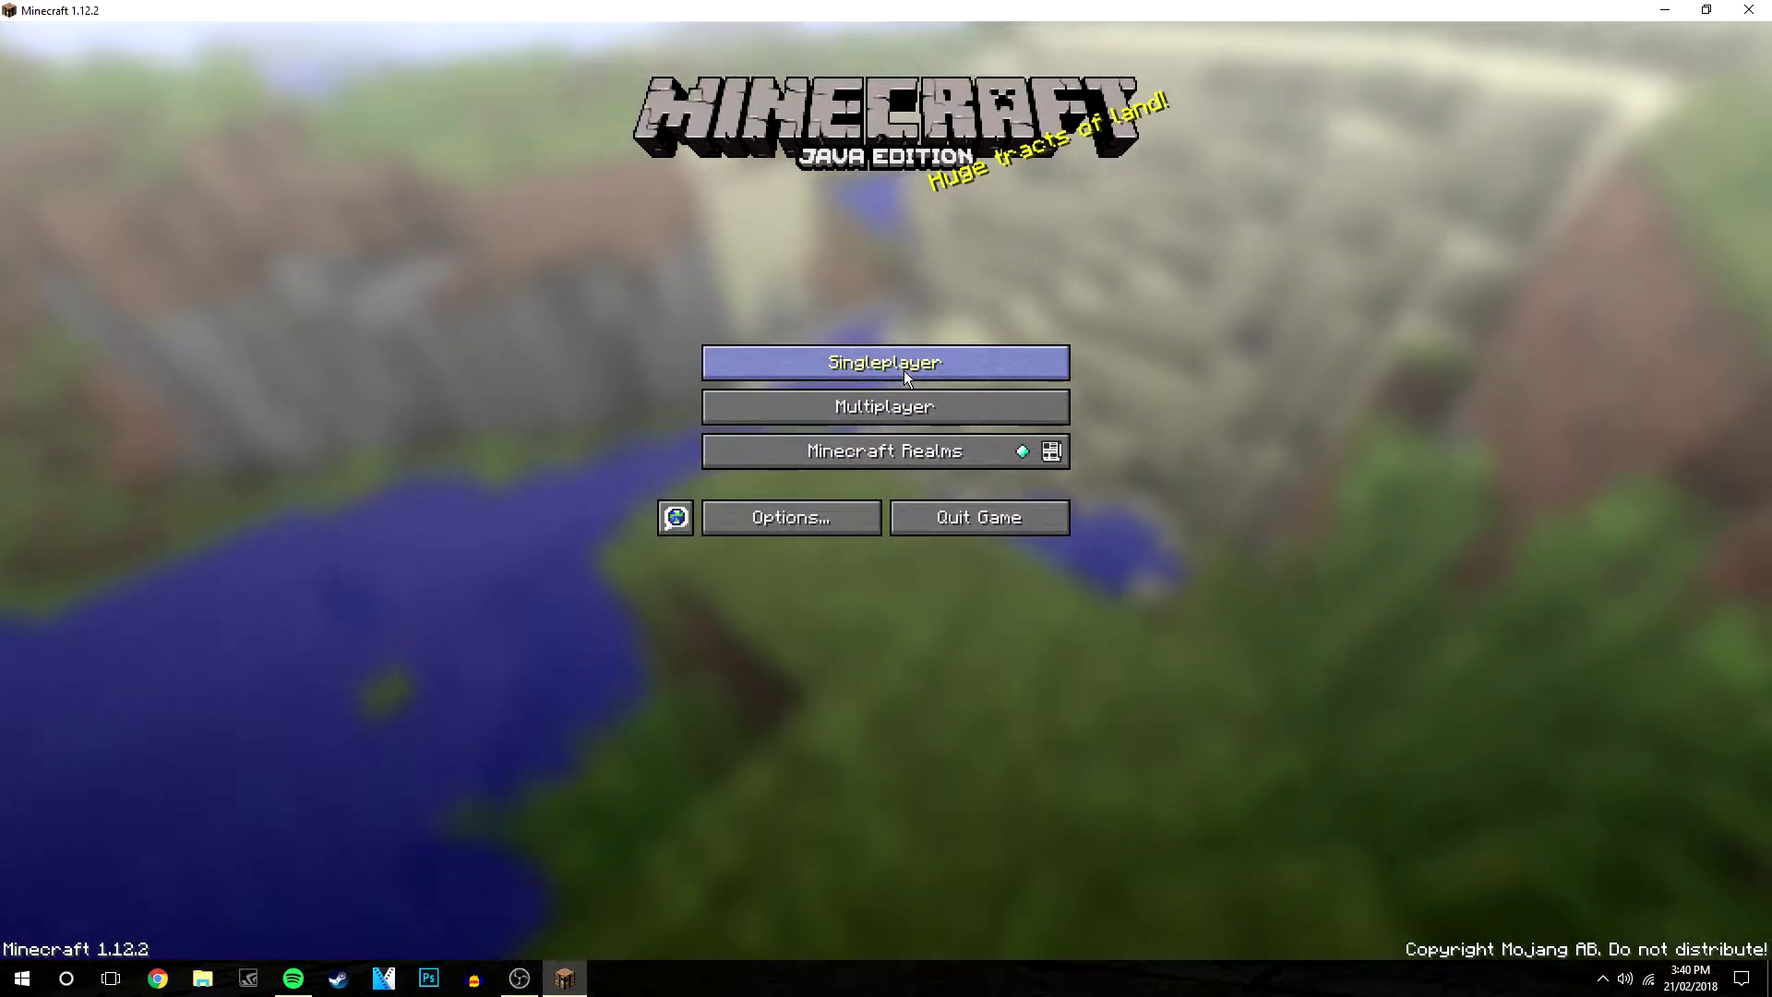
Under Options > Resource Packs, move PureBDcraft 64x MC112.zip into Selected above Default.
{"action": "left_click", "coordinate": [784, 518]}
{"action": "left_click", "coordinate": [731, 419]}
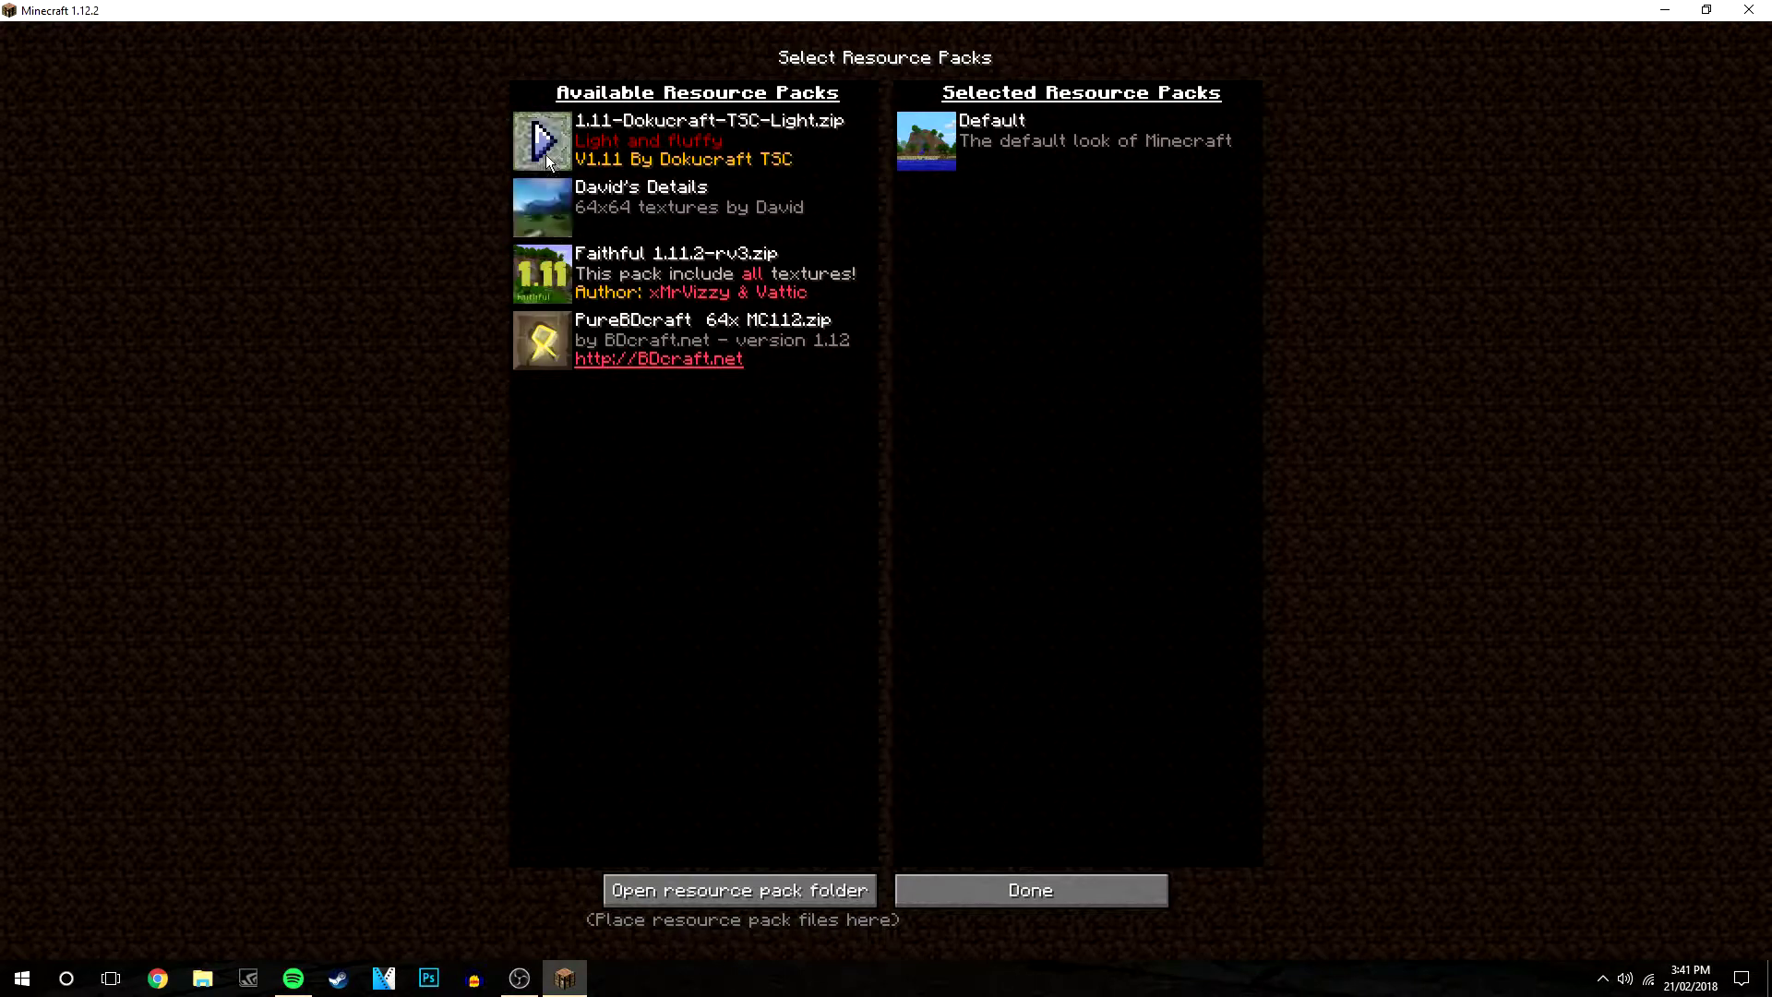
{"action": "mouse_move", "coordinate": [544, 223]}
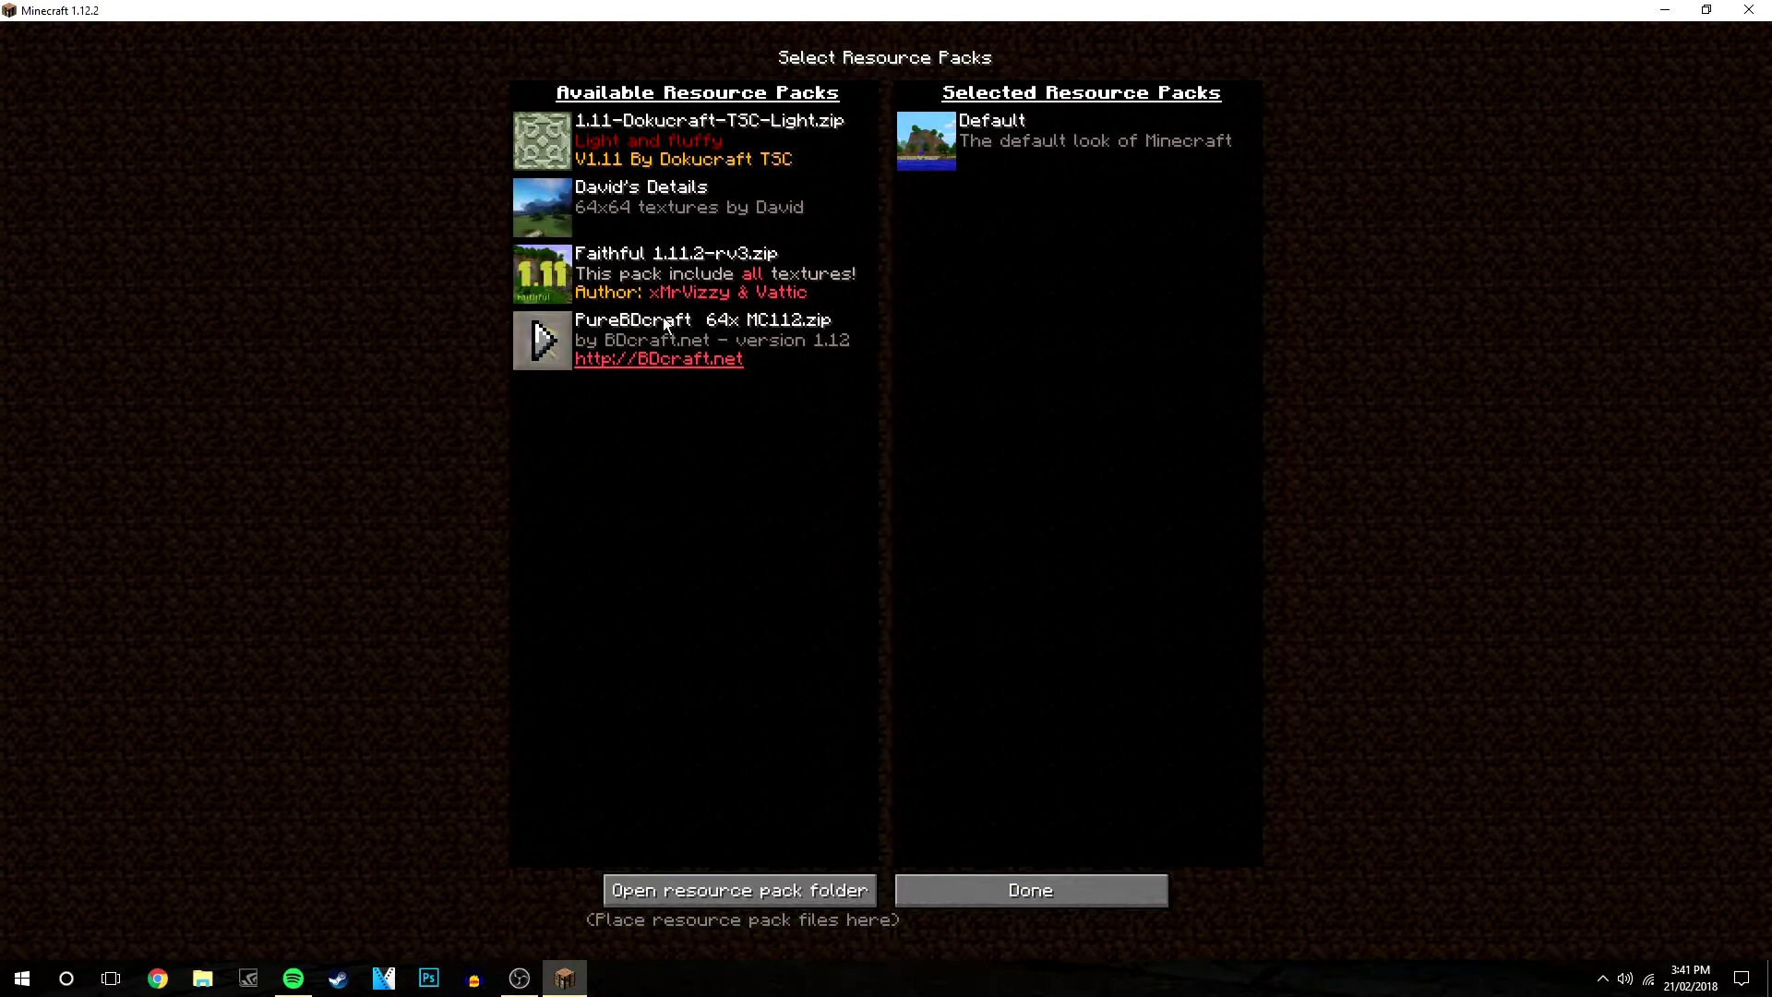
{"action": "left_click", "coordinate": [543, 340]}
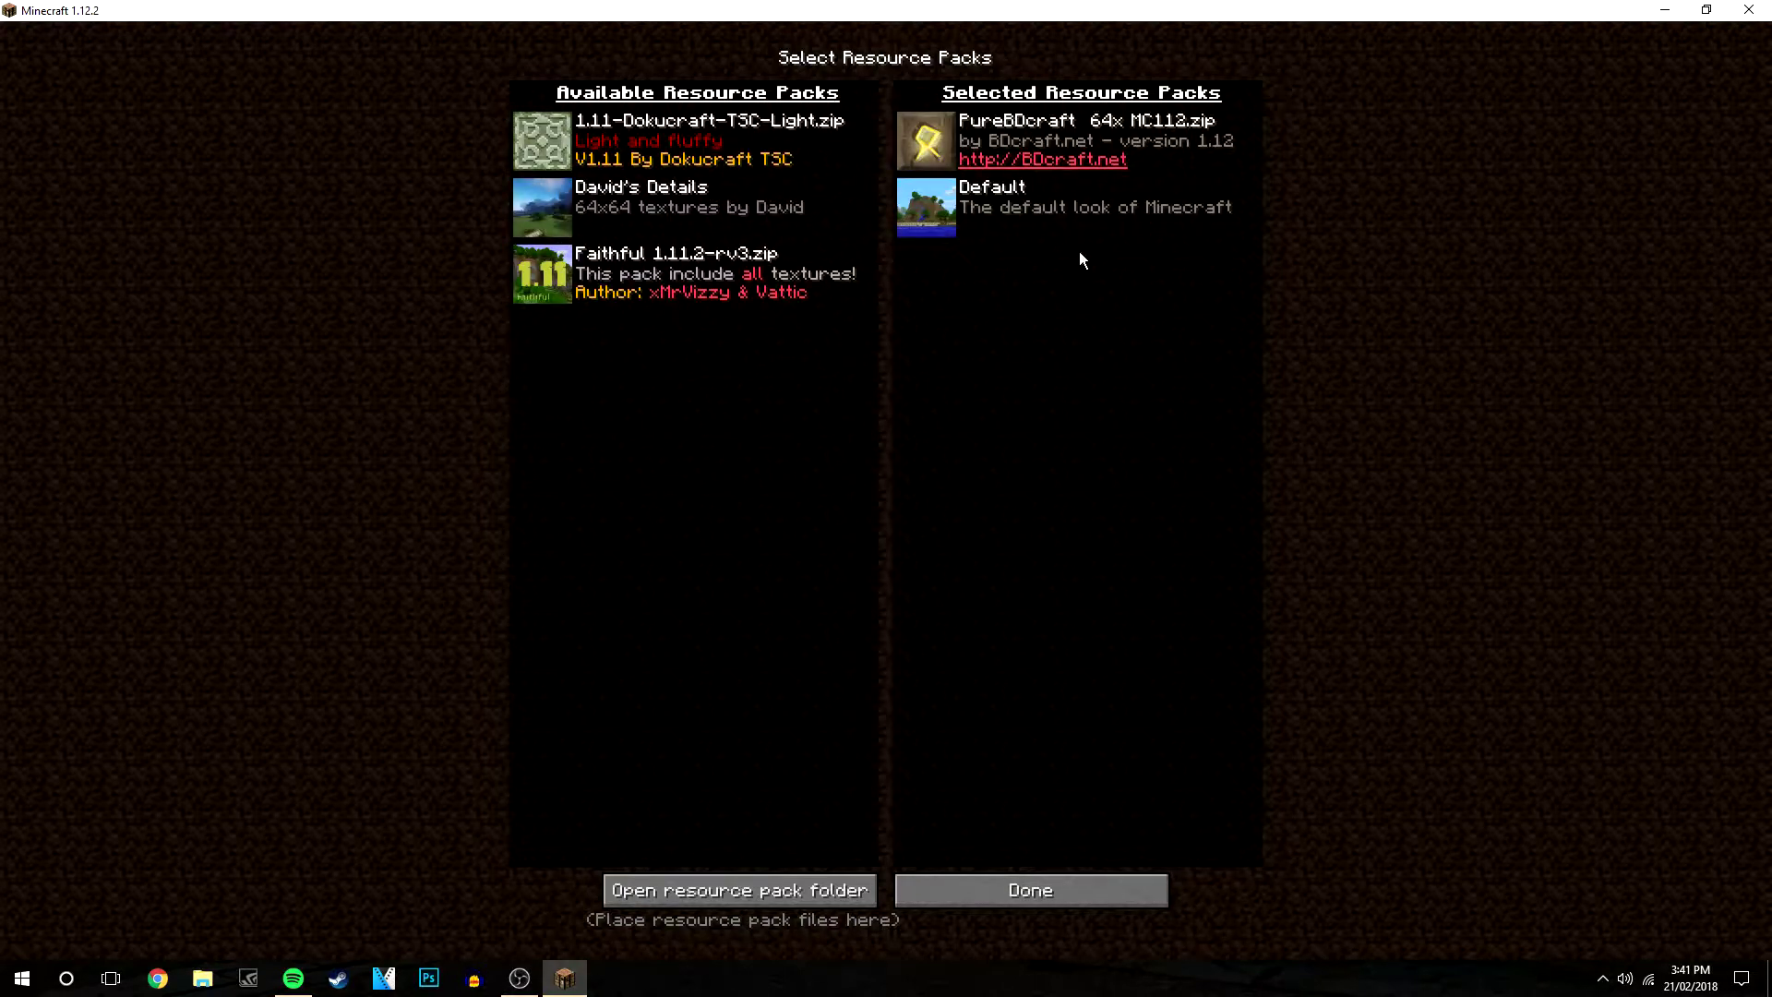
{"action": "mouse_move", "coordinate": [976, 144]}
{"action": "mouse_move", "coordinate": [1054, 124]}
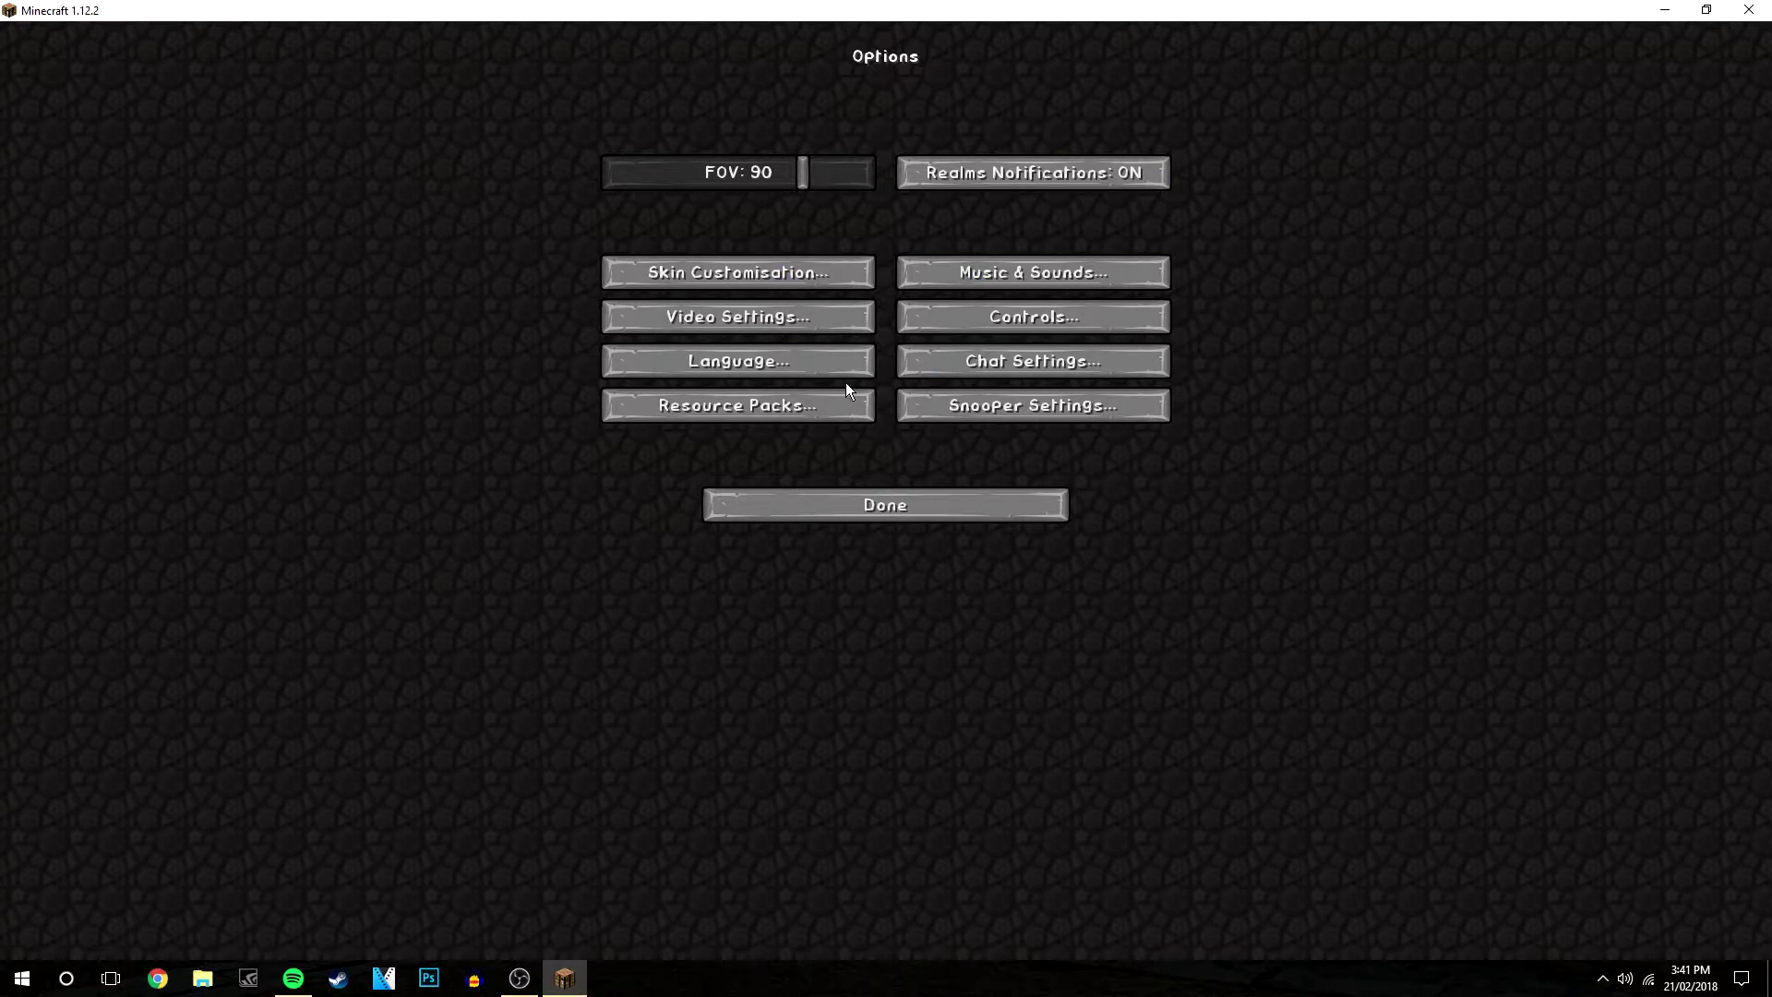
Confirm the resource packs and load the Island singleplayer world.
{"action": "left_click", "coordinate": [917, 498]}
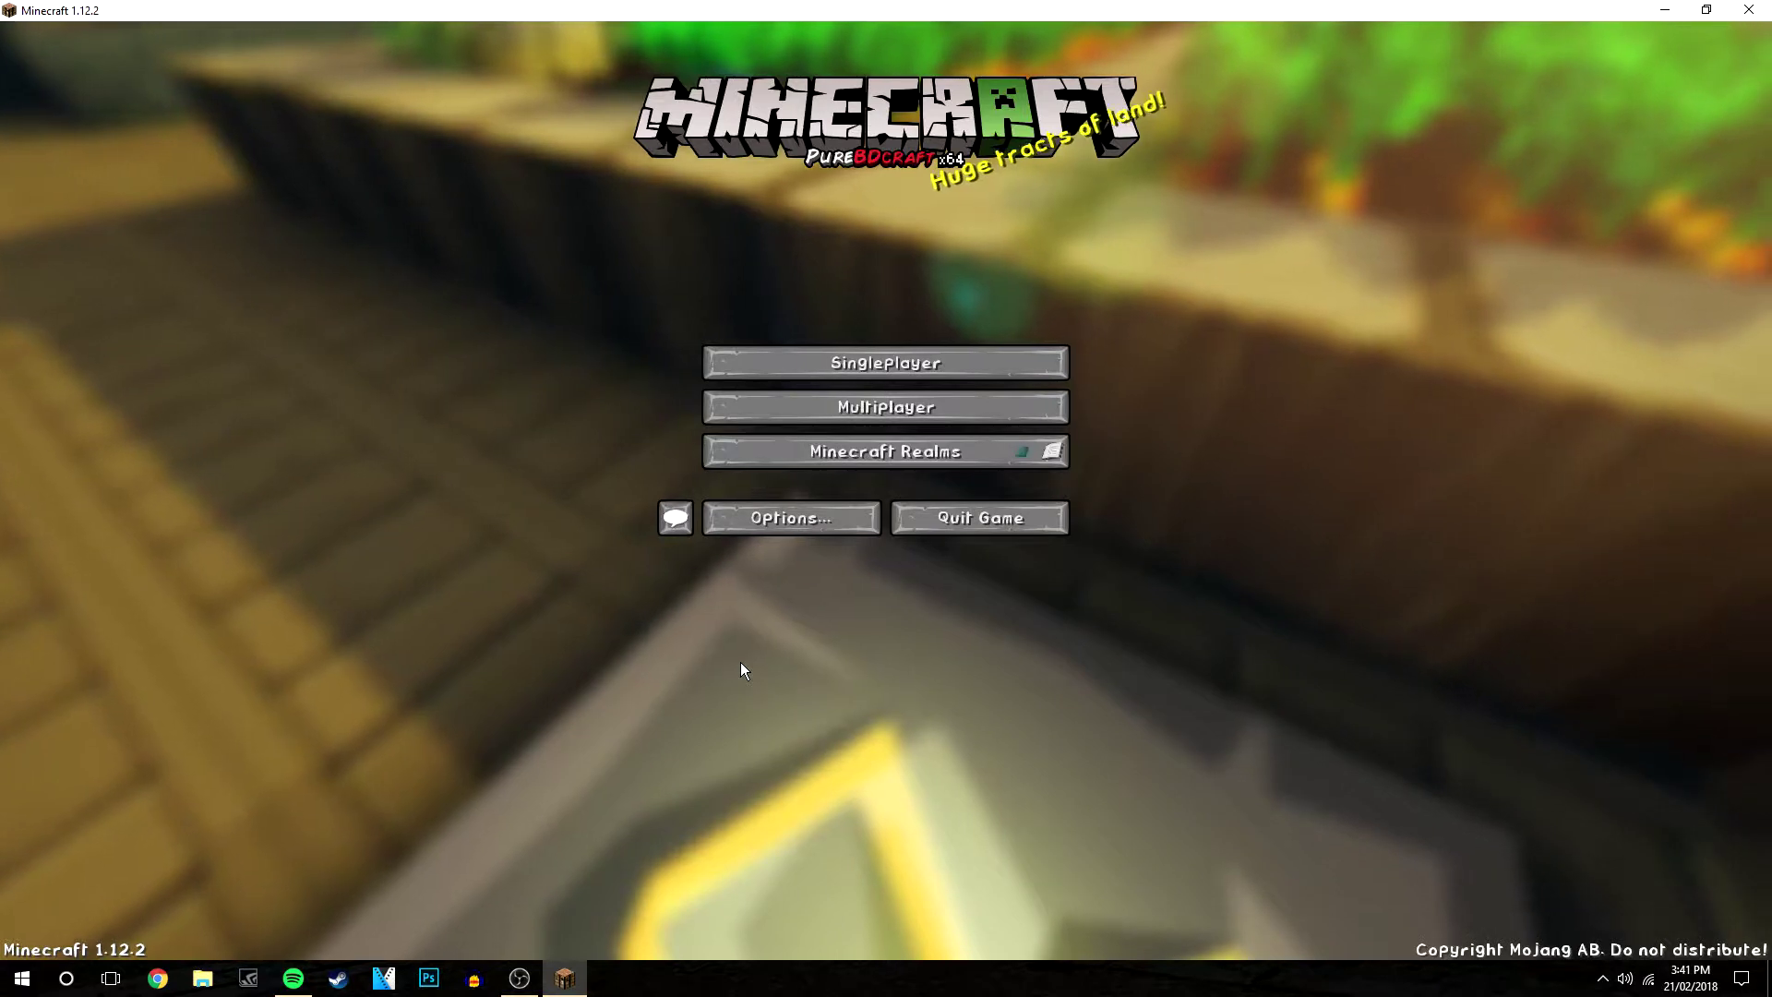
{"action": "left_click", "coordinate": [822, 367]}
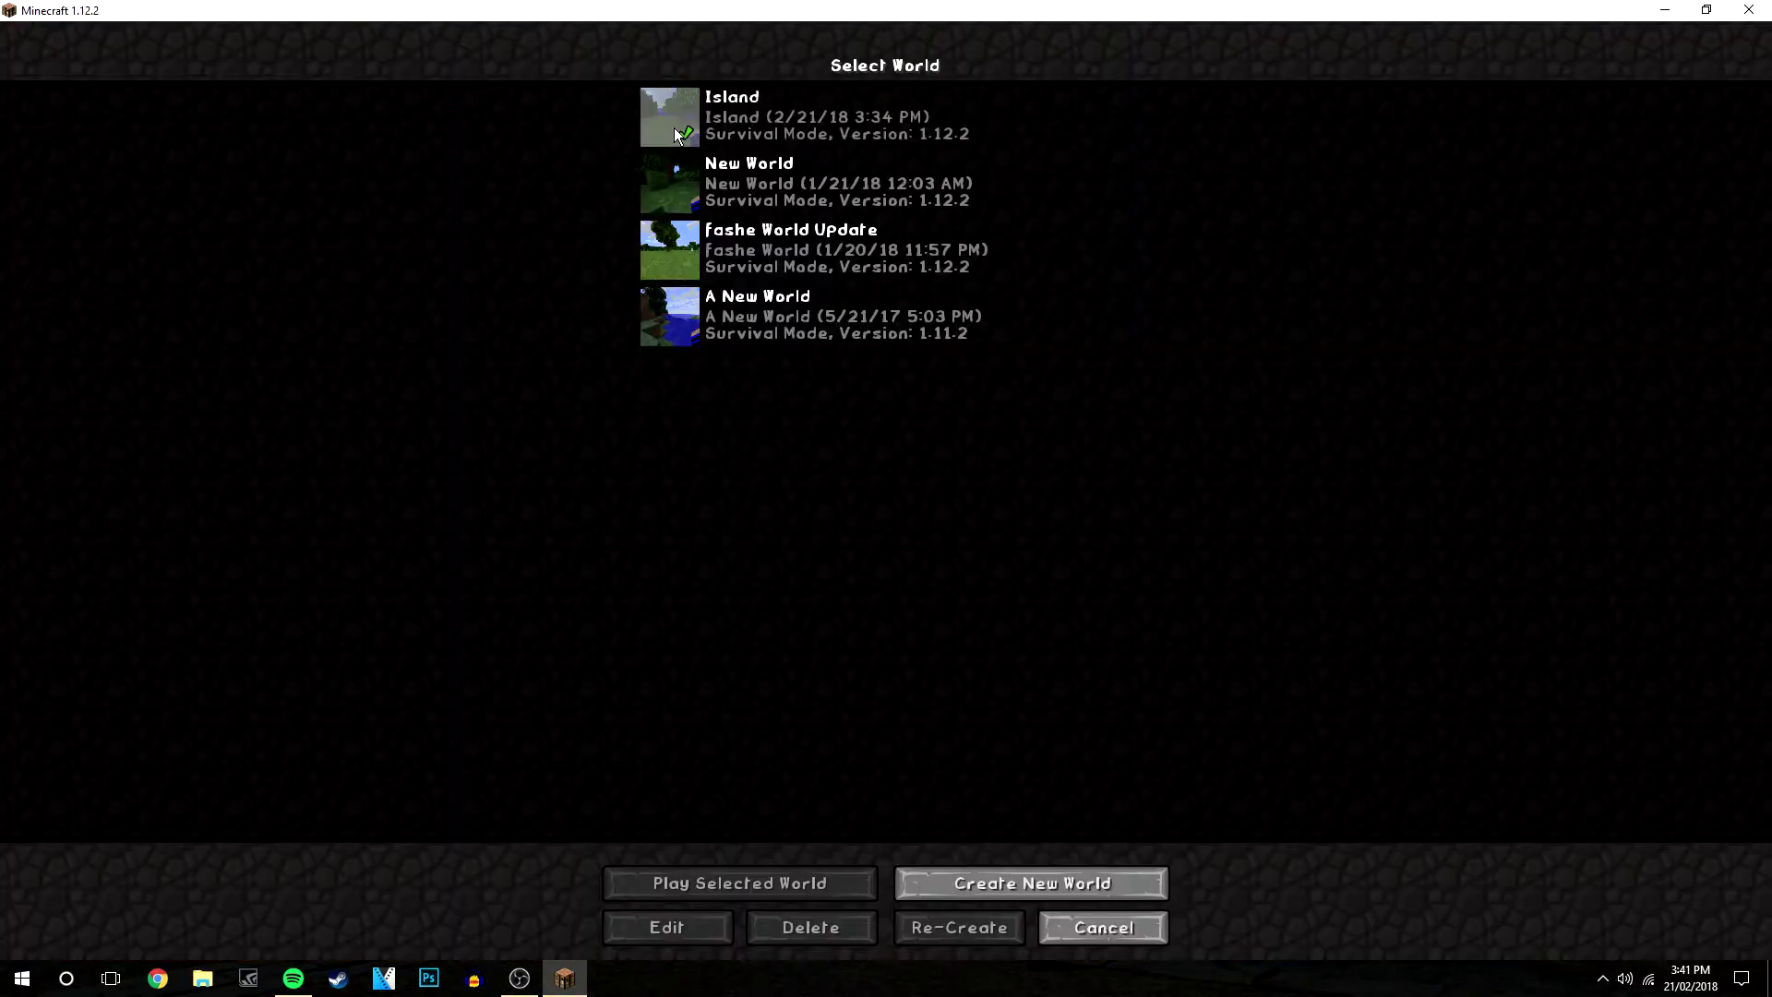
{"action": "double_click", "coordinate": [674, 127]}
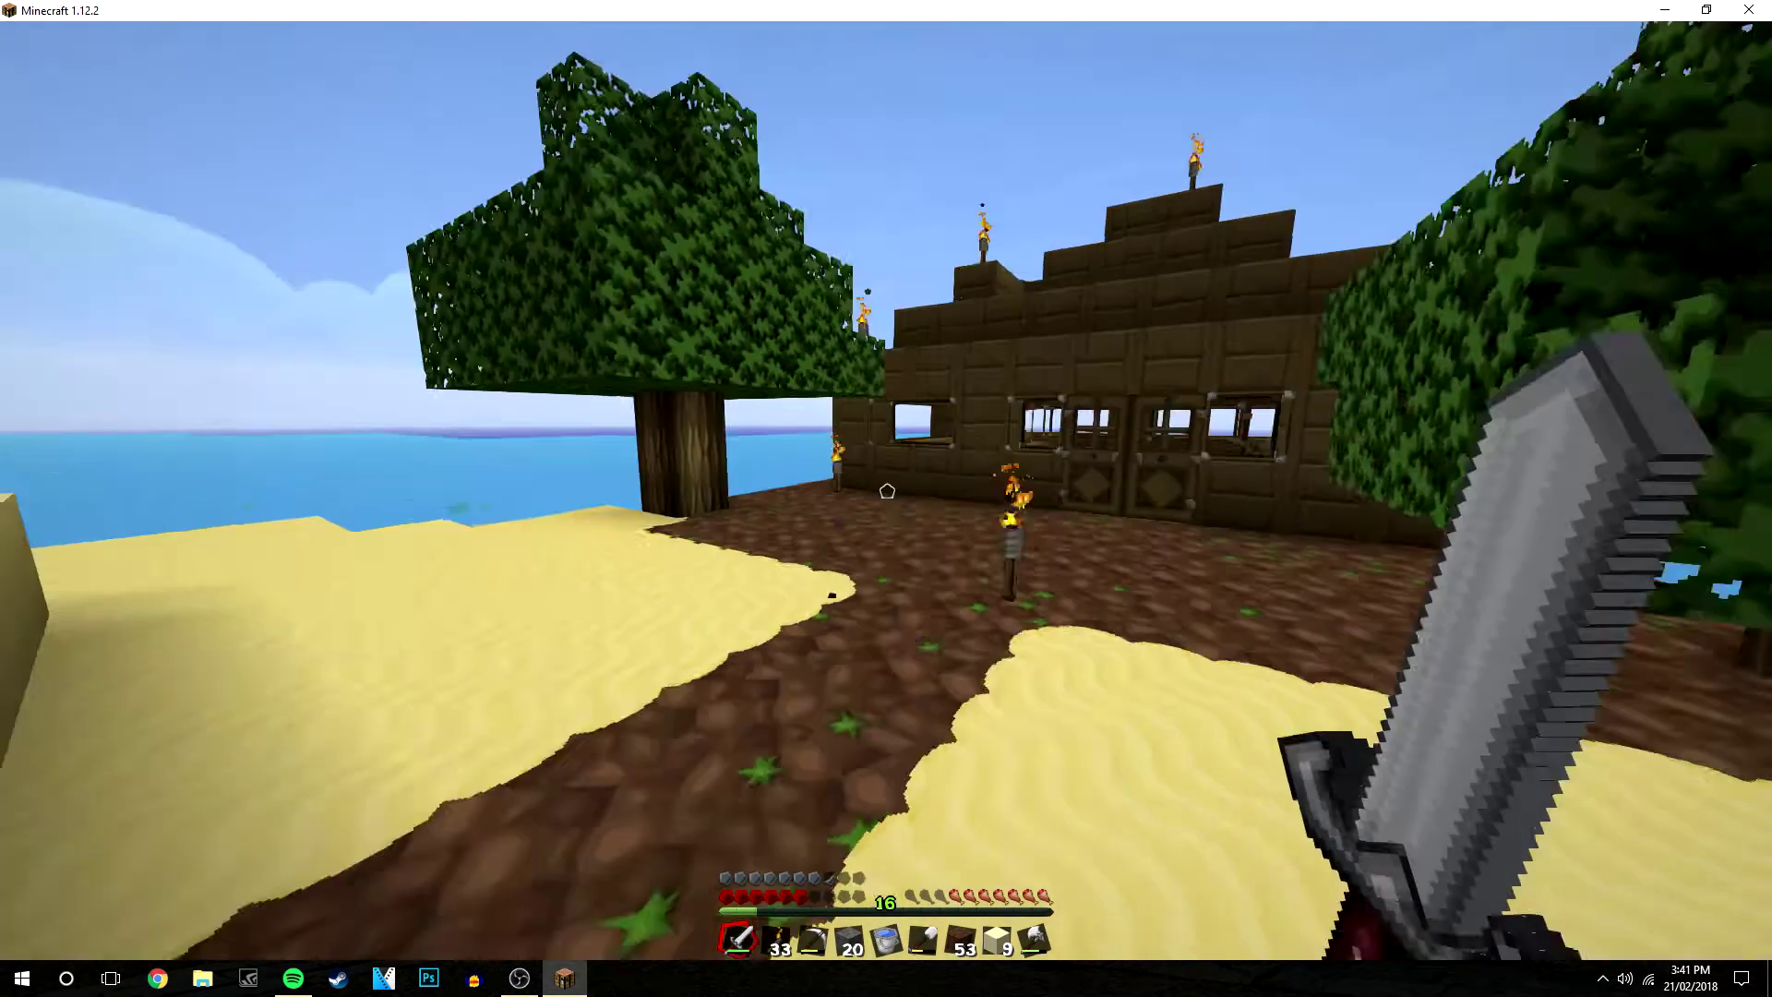
Walk up to the wooden house, open its door and step inside.
{"action": "key", "text": "w"}
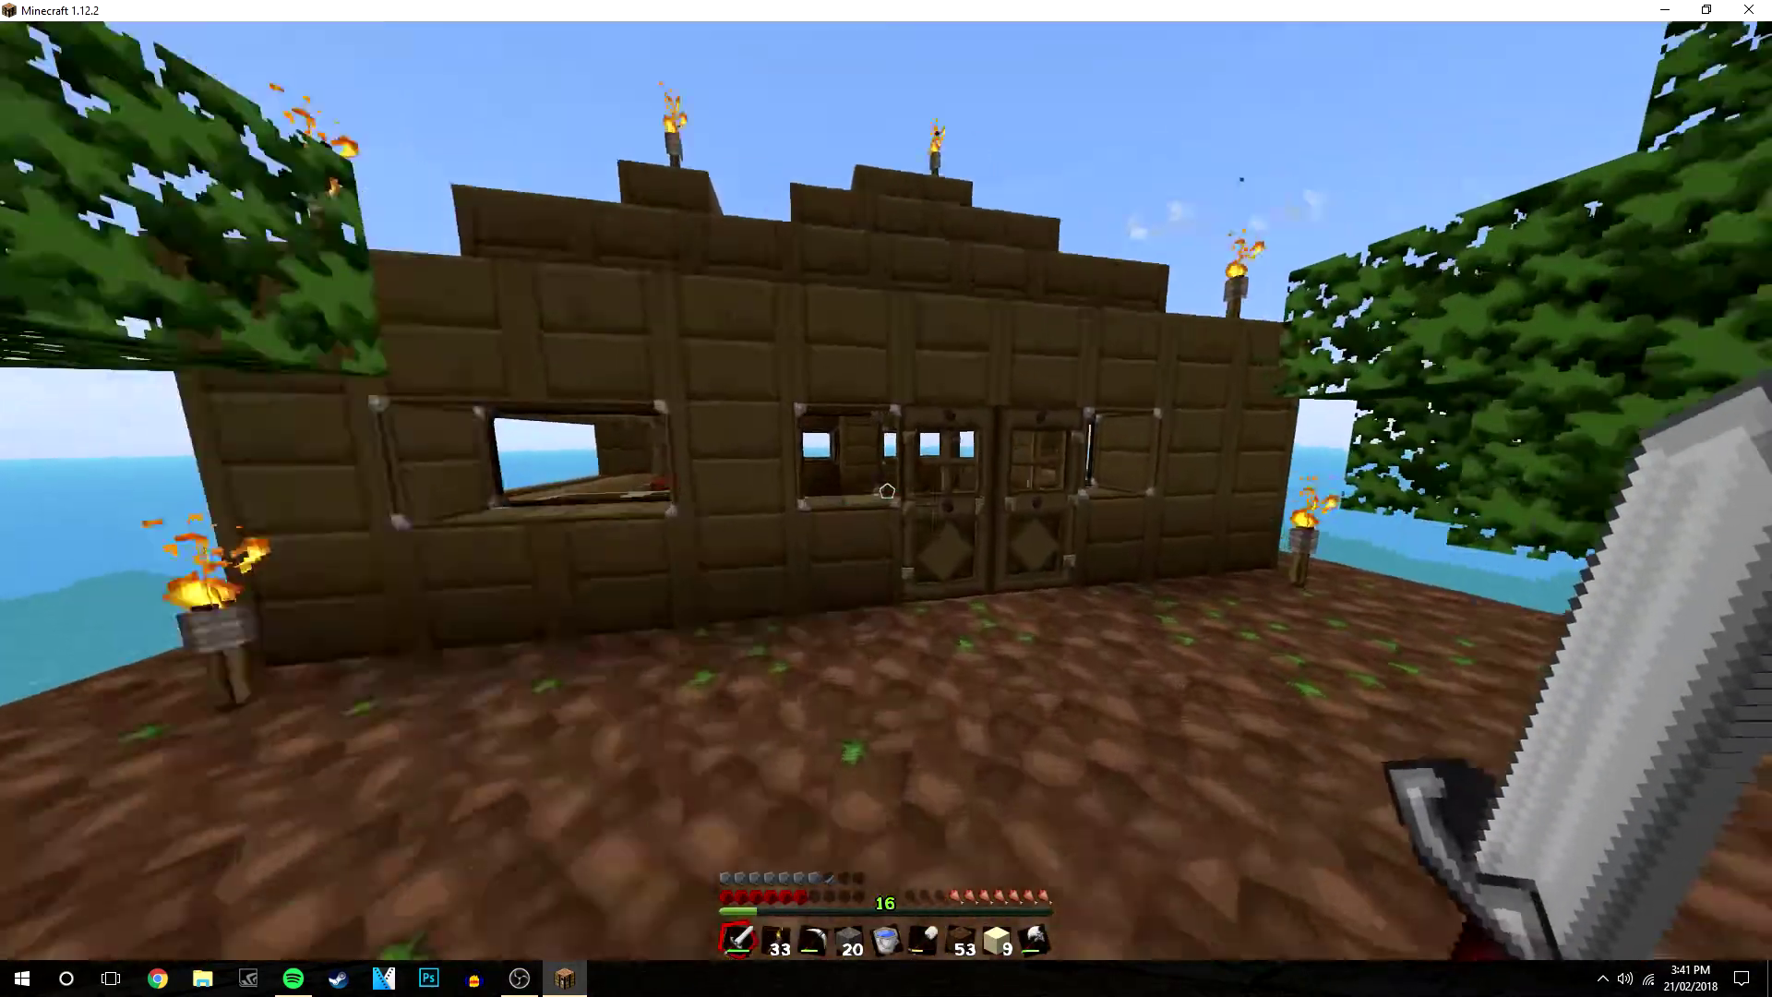
{"action": "right_click", "coordinate": [887, 491]}
{"action": "key", "text": "w"}
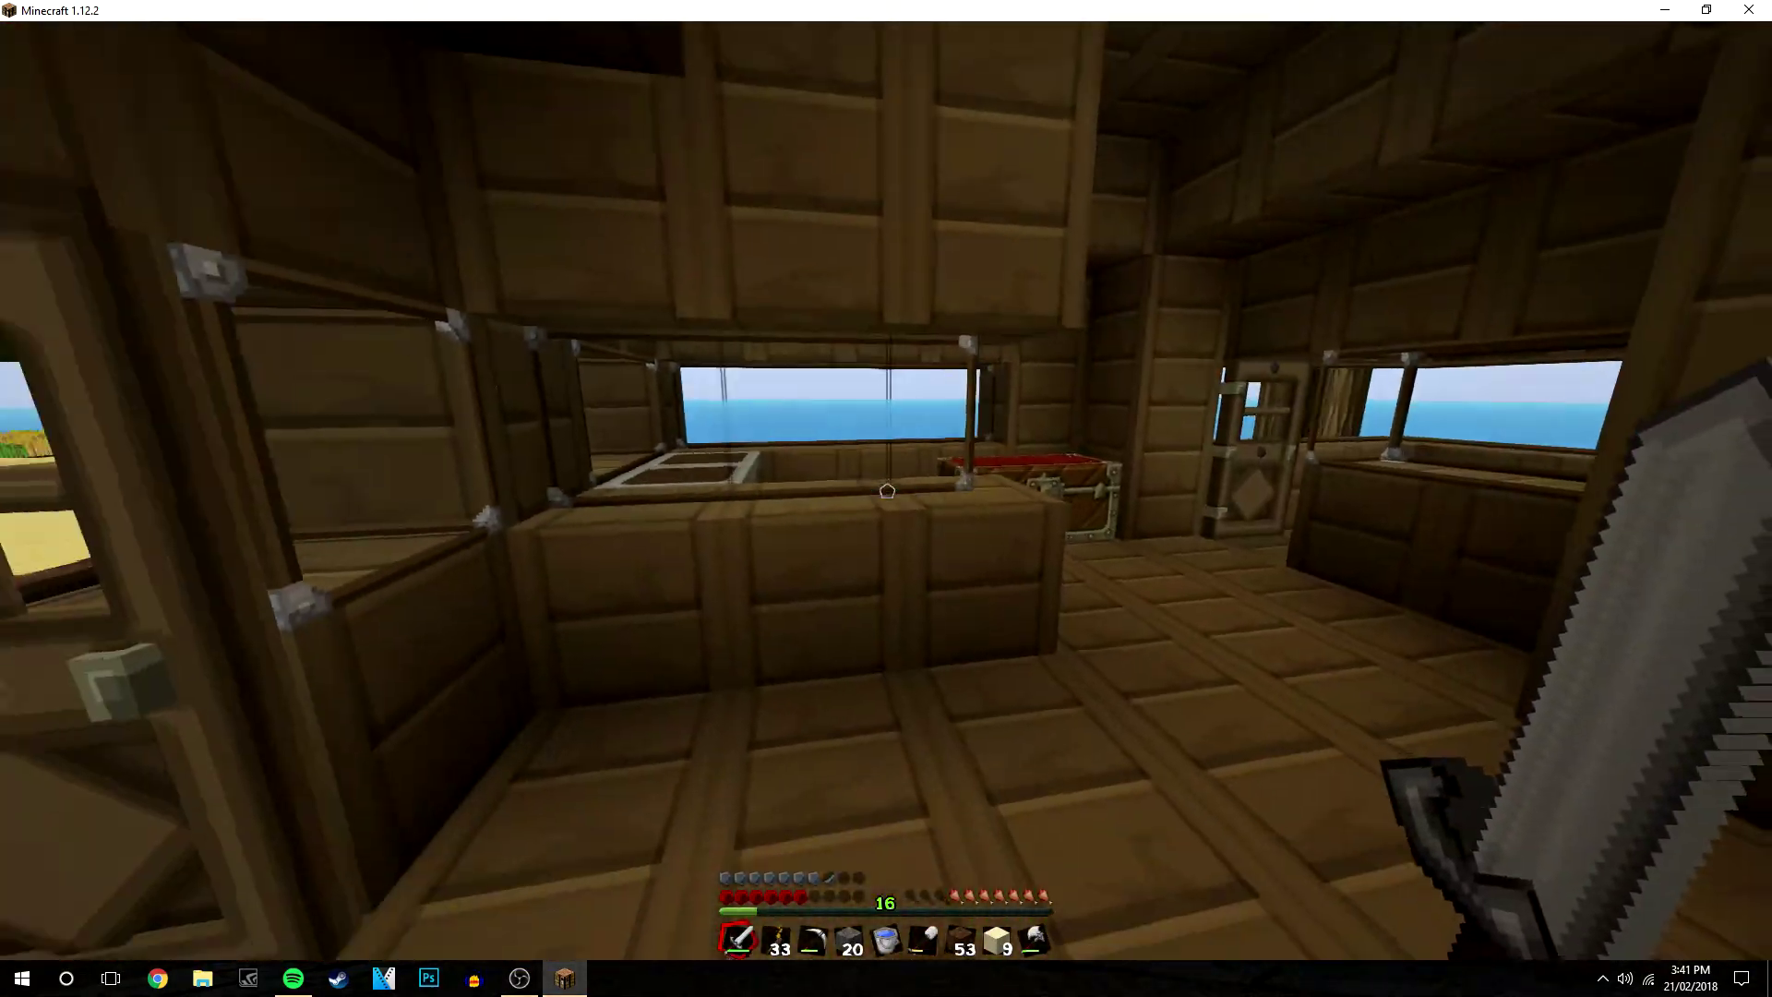